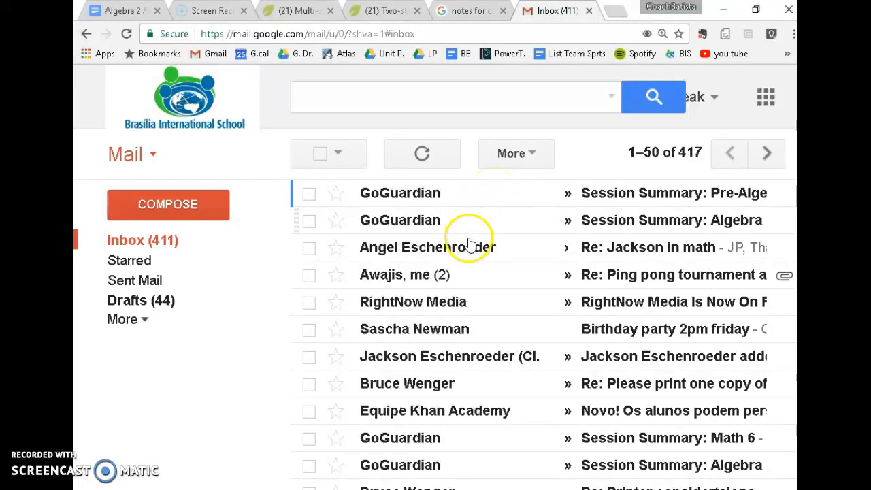
- Open the Session Summary: Pre-Algebra email and apply a new label named 1 to it
{"action": "left_click", "coordinate": [525, 196]}
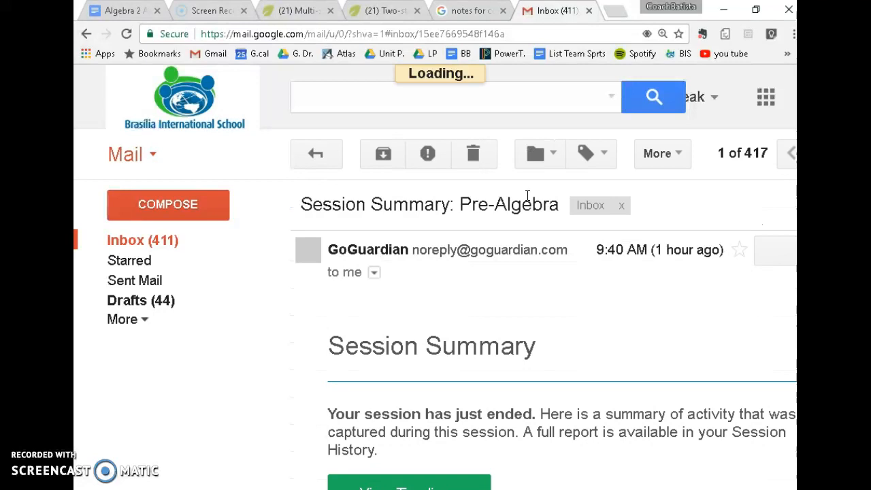
{"action": "left_click", "coordinate": [589, 156]}
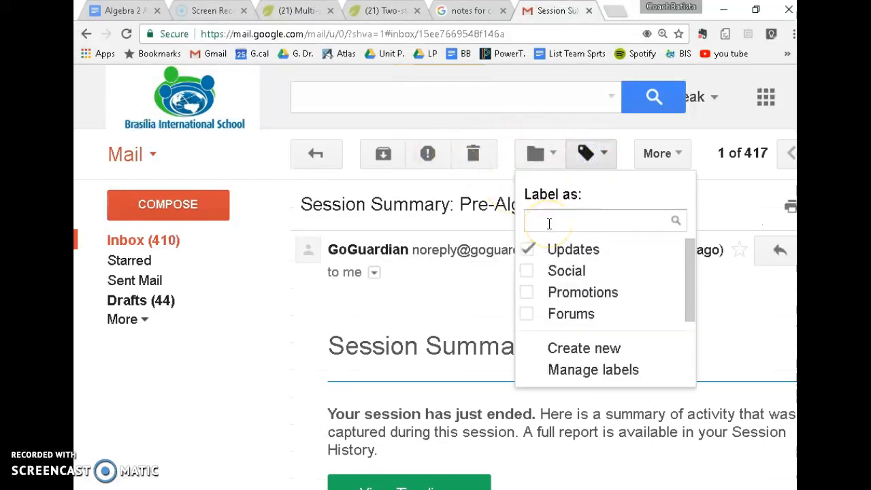
{"action": "type", "text": "1"}
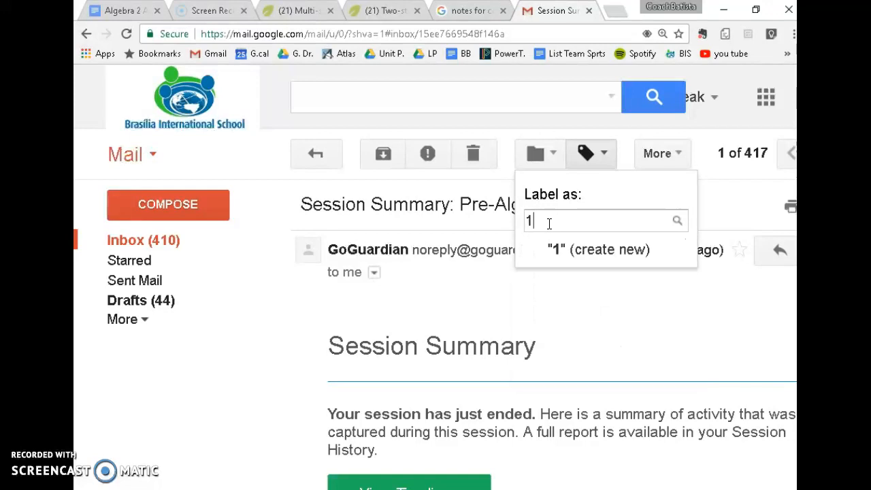
{"action": "left_click", "coordinate": [628, 253]}
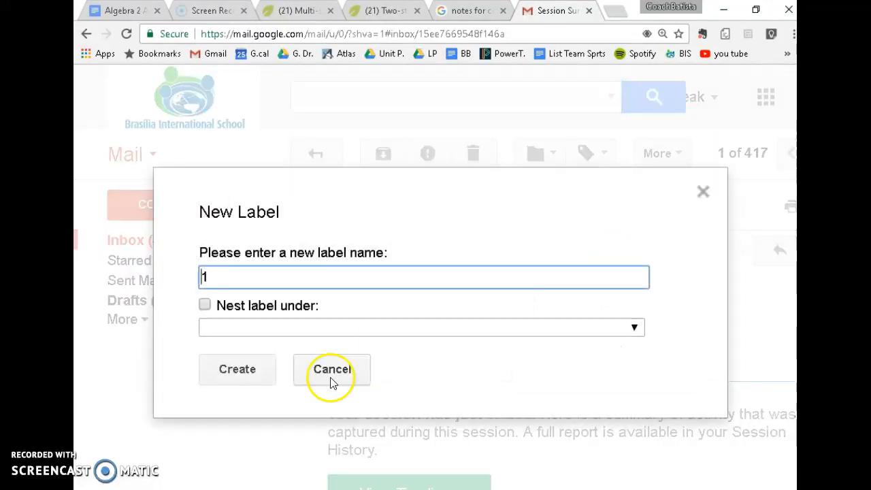
{"action": "left_click", "coordinate": [238, 370]}
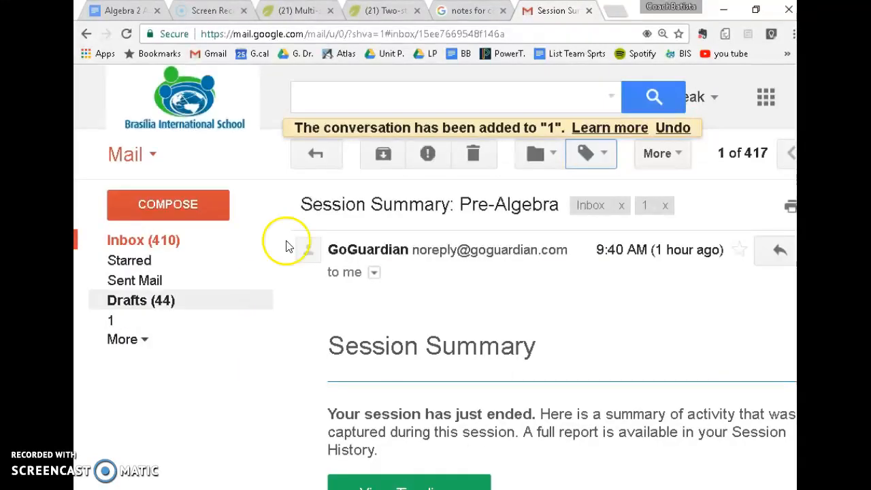
- Create a second label named 2 and apply it to the open Session Summary: Pre-Algebra email
{"action": "left_click", "coordinate": [605, 155]}
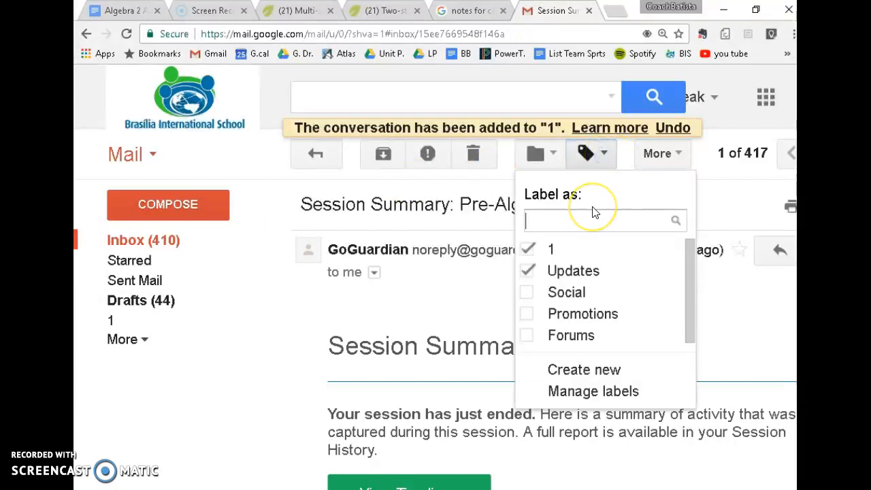
{"action": "type", "text": "2"}
{"action": "left_click", "coordinate": [597, 259]}
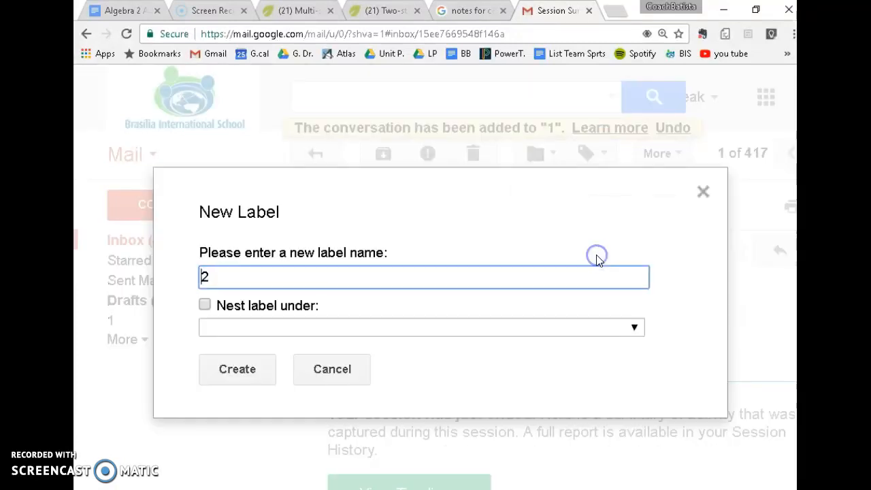
{"action": "left_click", "coordinate": [256, 371]}
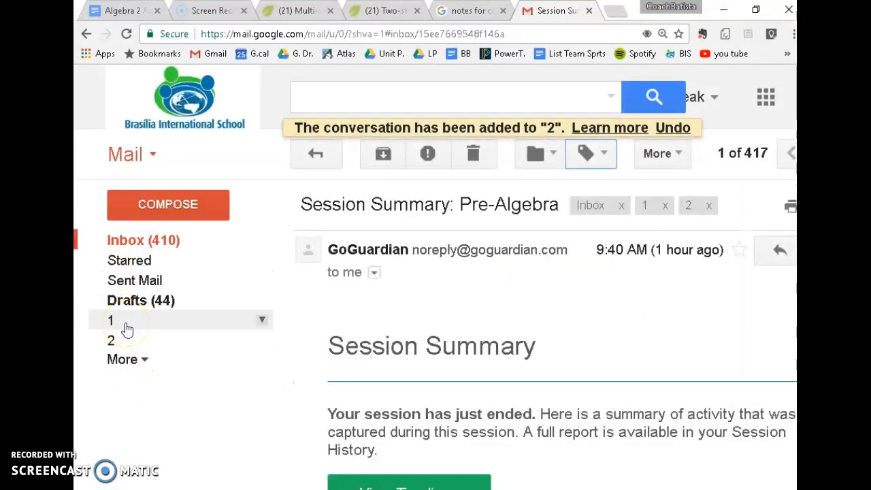
- Create a sublabel named To Do under label 1 and expand label 1 in the label list
{"action": "left_click", "coordinate": [262, 321]}
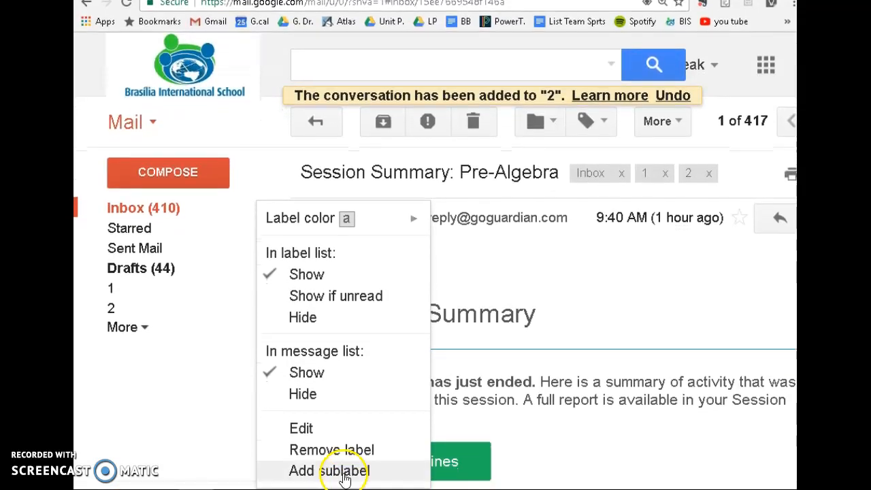
{"action": "left_click", "coordinate": [344, 471]}
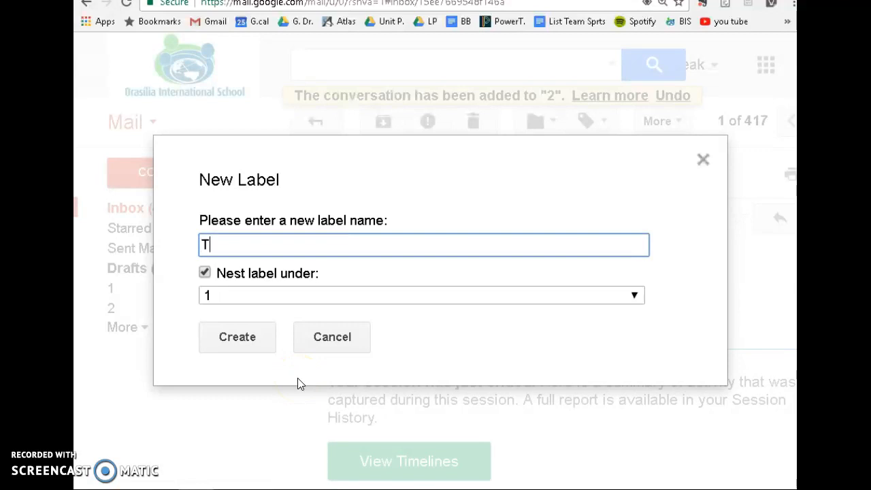
{"action": "left_click", "coordinate": [219, 335]}
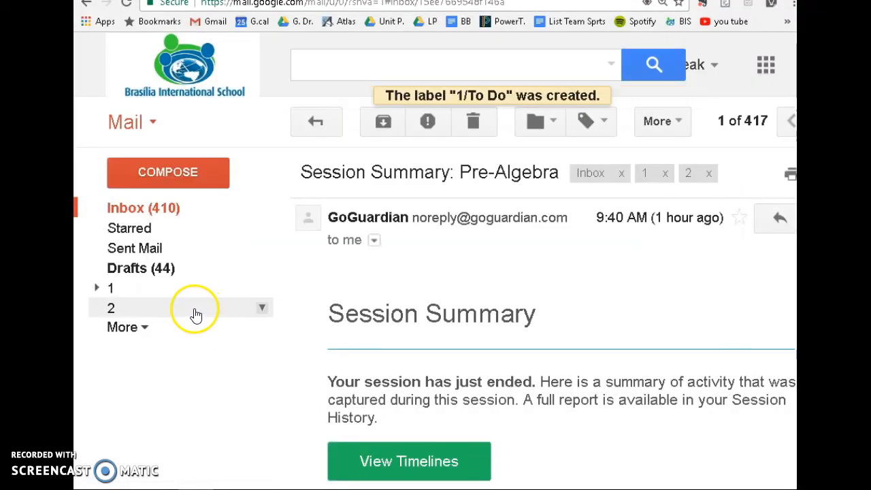
{"action": "left_click", "coordinate": [96, 288]}
- Create a sublabel named Waiting under label 1
{"action": "left_click", "coordinate": [264, 290]}
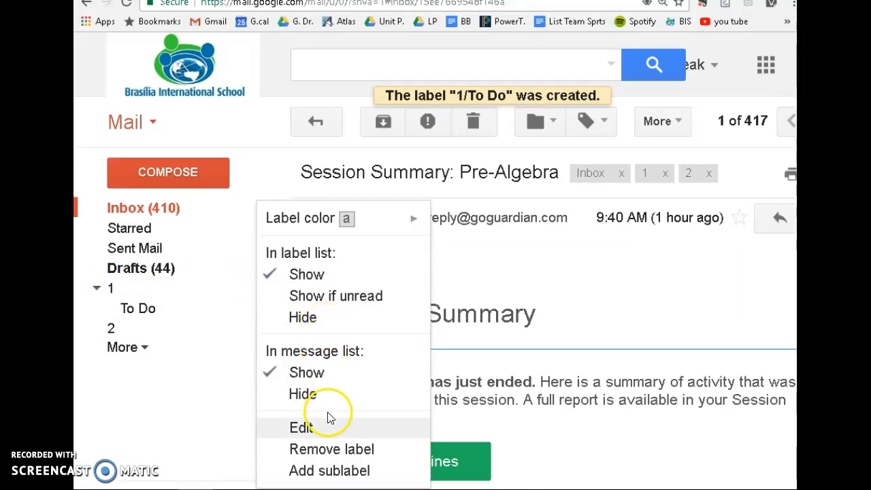
{"action": "left_click", "coordinate": [318, 468]}
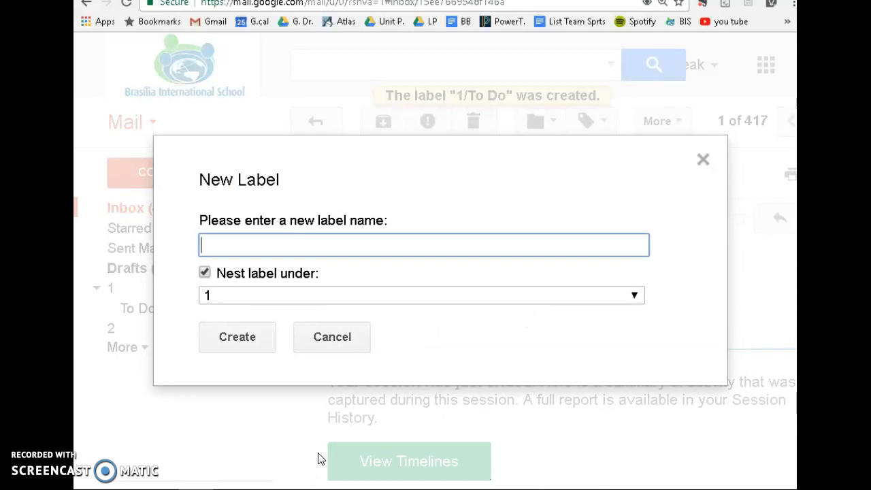
{"action": "type", "text": "Waiting"}
{"action": "left_click", "coordinate": [250, 340]}
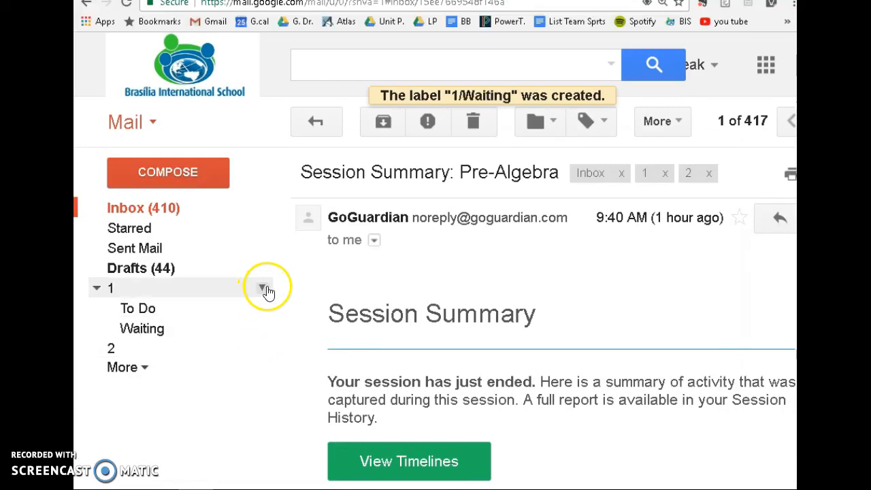
- Create a sublabel named Useful Info under label 1
{"action": "left_click", "coordinate": [265, 290]}
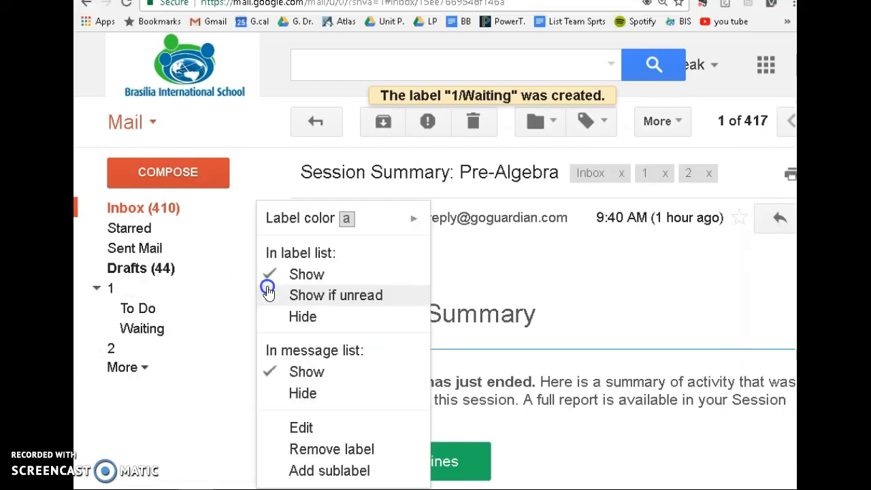
{"action": "left_click", "coordinate": [313, 473]}
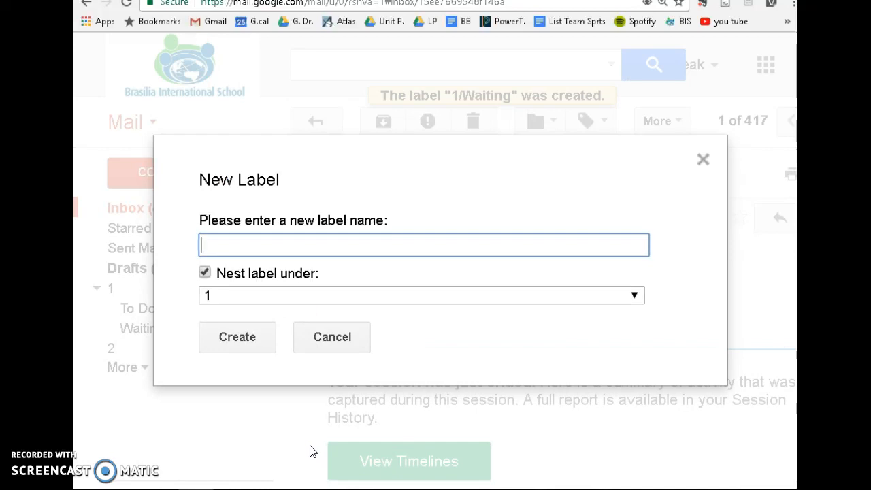
{"action": "type", "text": "Useful Infor"}
{"action": "left_click", "coordinate": [231, 336]}
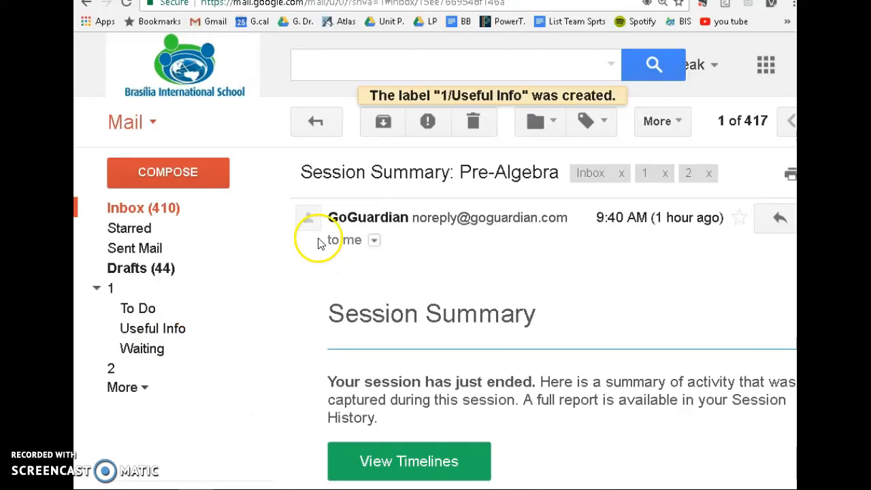
- Archive the open Session Summary: Pre-Algebra email
{"action": "left_click", "coordinate": [384, 122]}
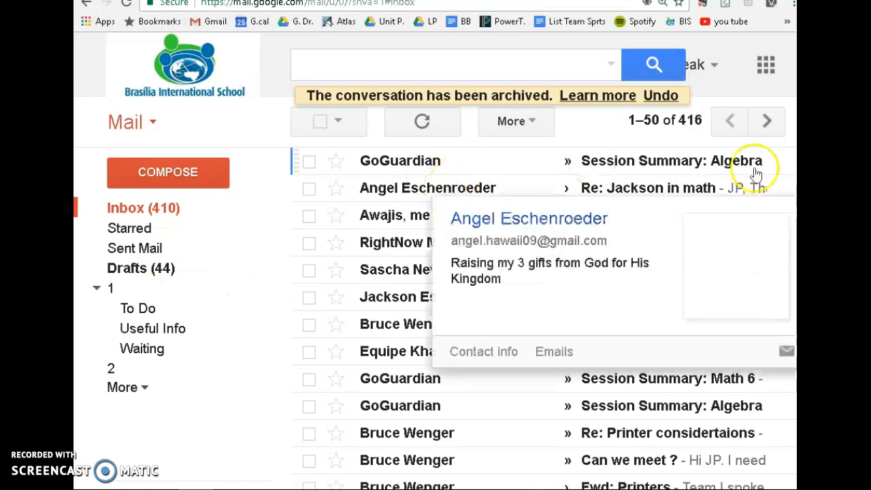
{"action": "left_click", "coordinate": [657, 129]}
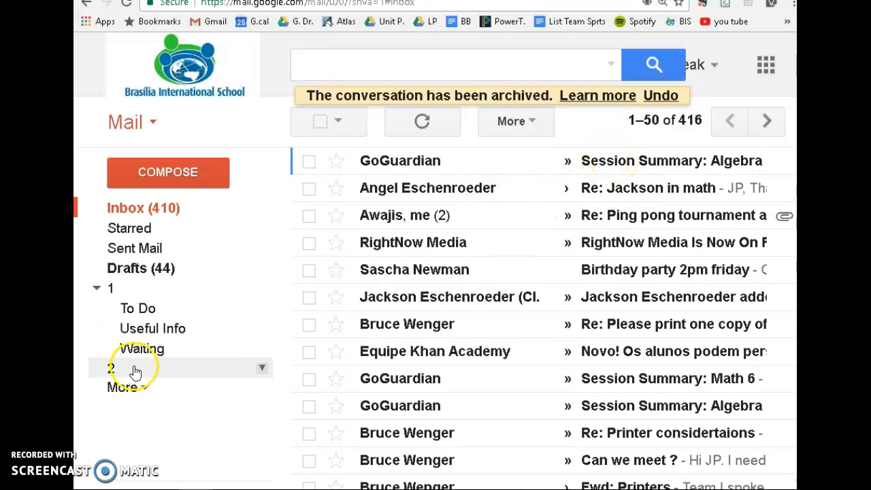
- Create a sublabel named Print under label 2 and expand label 2 in the label list
{"action": "left_click", "coordinate": [262, 368]}
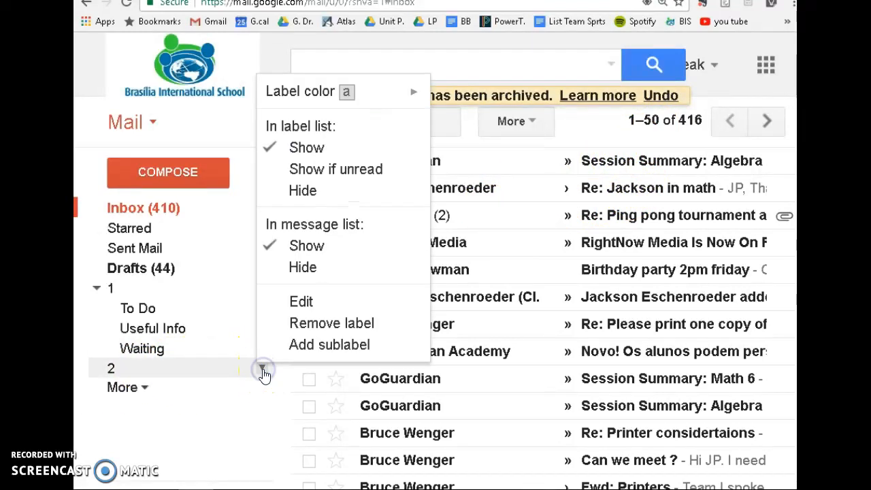
{"action": "left_click", "coordinate": [320, 345]}
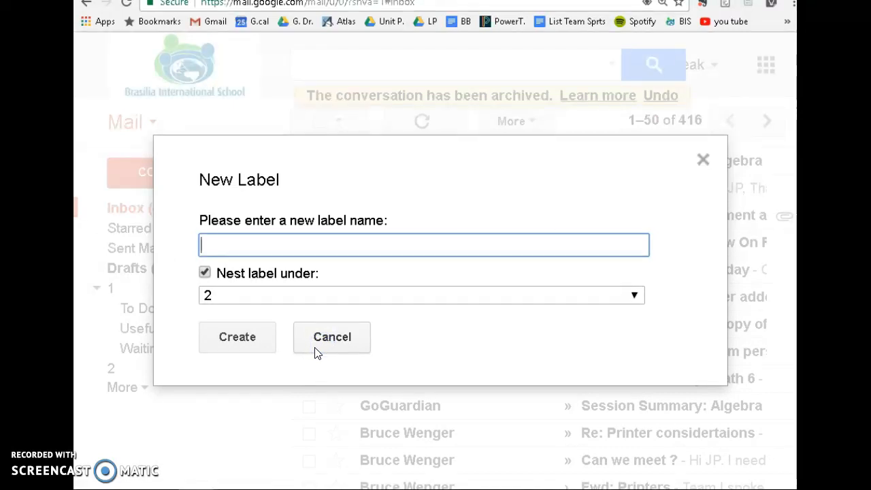
{"action": "type", "text": "Print"}
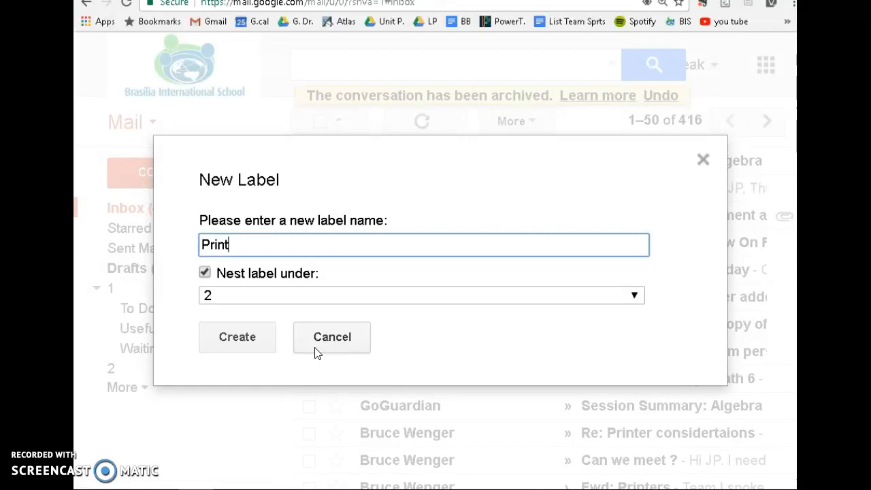
{"action": "left_click", "coordinate": [262, 349]}
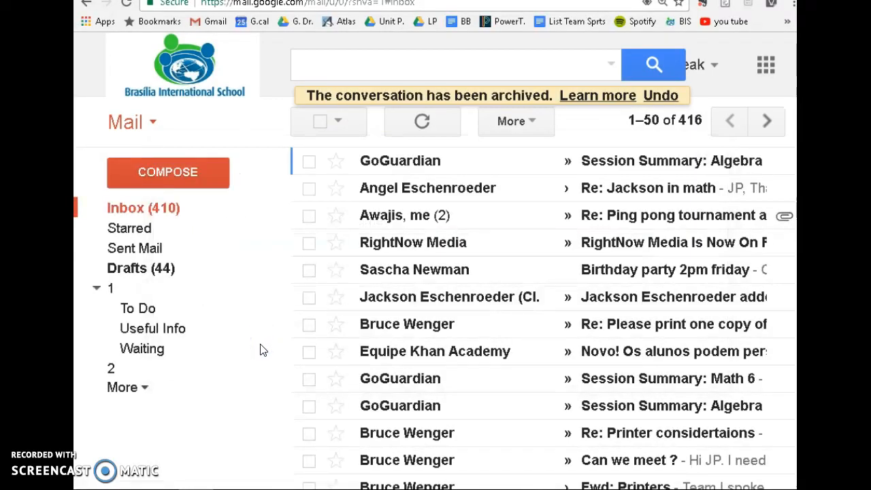
{"action": "left_click", "coordinate": [95, 367]}
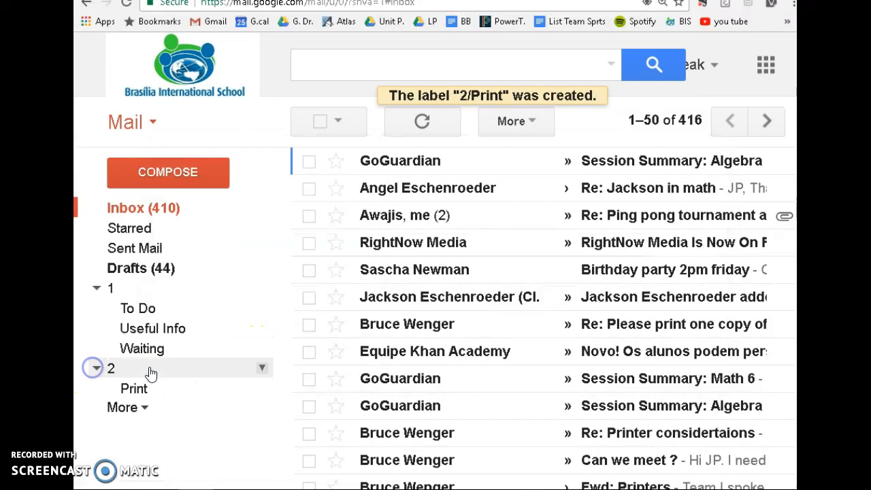
- Create a sublabel named Talk with teacher under label 2
{"action": "left_click", "coordinate": [263, 368]}
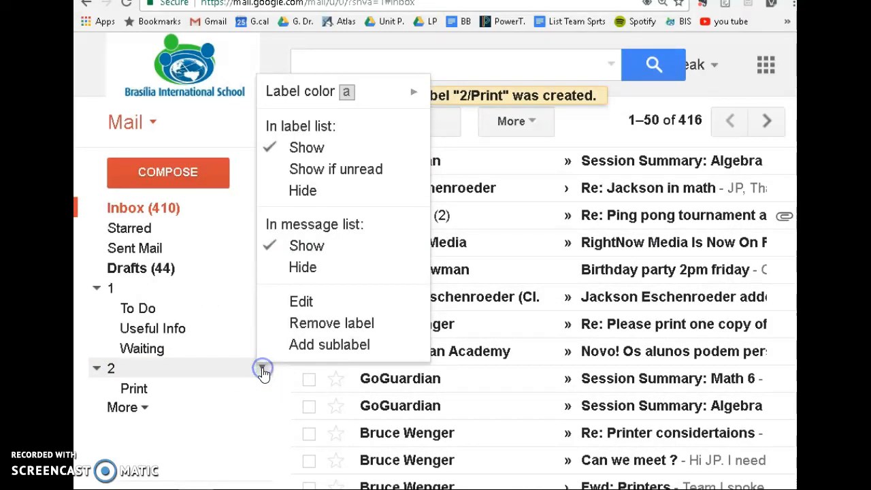
{"action": "left_click", "coordinate": [355, 345]}
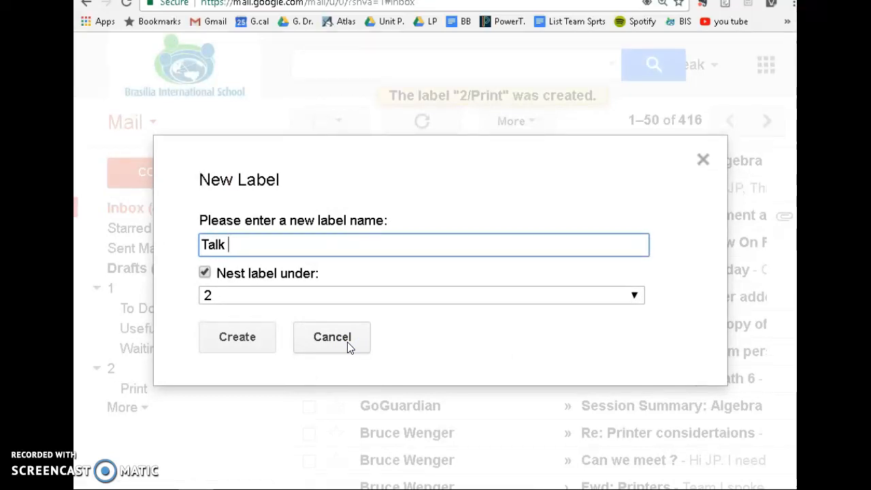
{"action": "type", "text": "Talk in person"}
{"action": "key", "text": "BackSpace"}
{"action": "key", "text": "BackSpace"}
{"action": "key", "text": "BackSpace"}
{"action": "key", "text": "BackSpace"}
{"action": "key", "text": "BackSpace"}
{"action": "key", "text": "BackSpace"}
{"action": "key", "text": "BackSpace"}
{"action": "key", "text": "BackSpace"}
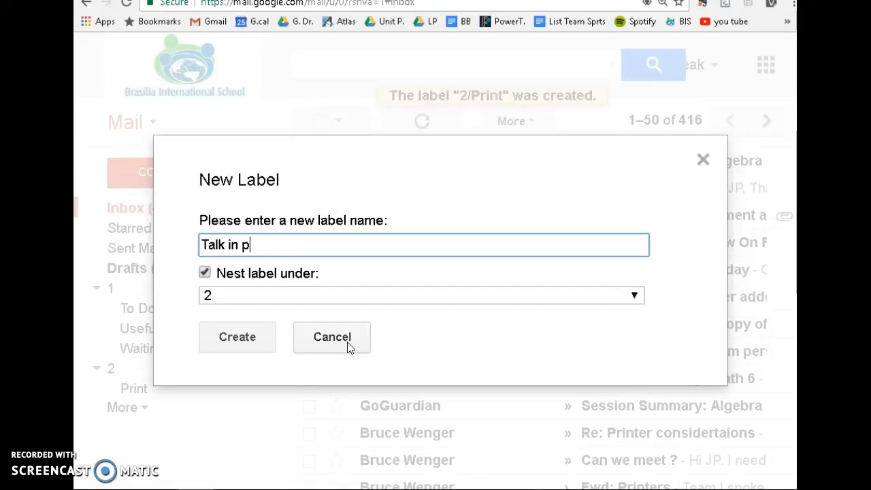
{"action": "type", "text": "with teacher"}
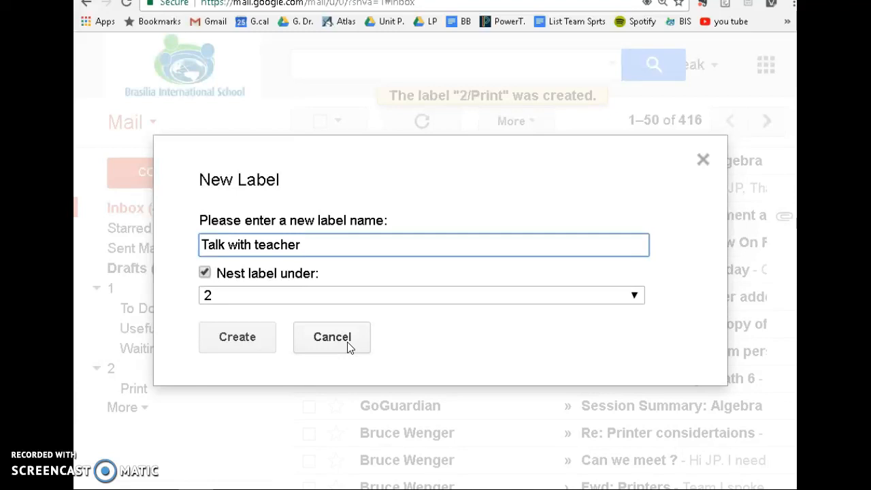
{"action": "left_click", "coordinate": [254, 344]}
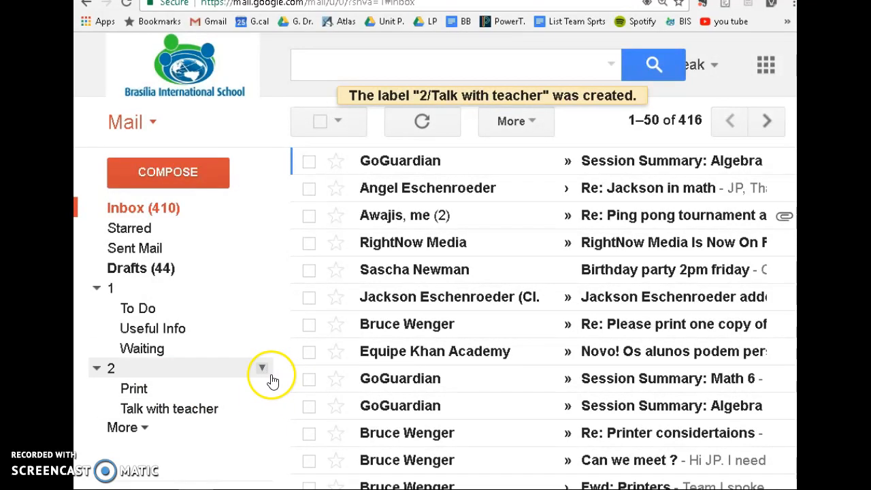
- Create a sublabel named Double check under label 2
{"action": "left_click", "coordinate": [263, 372]}
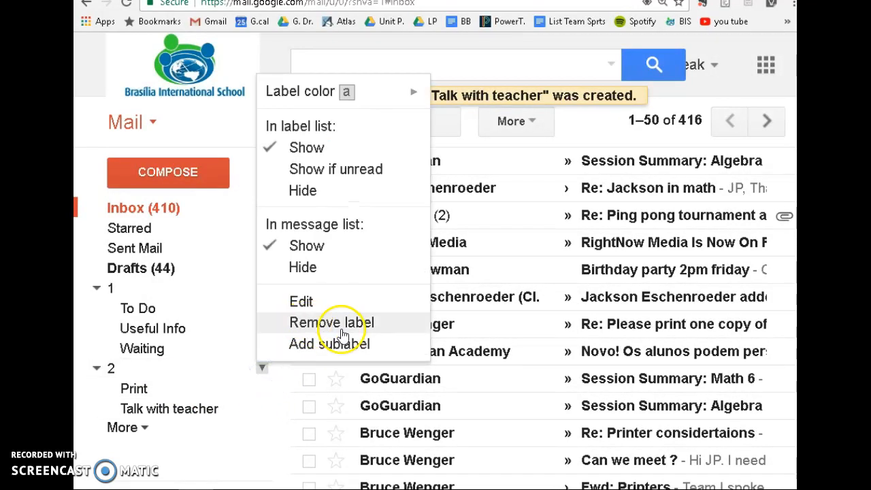
{"action": "left_click", "coordinate": [338, 345]}
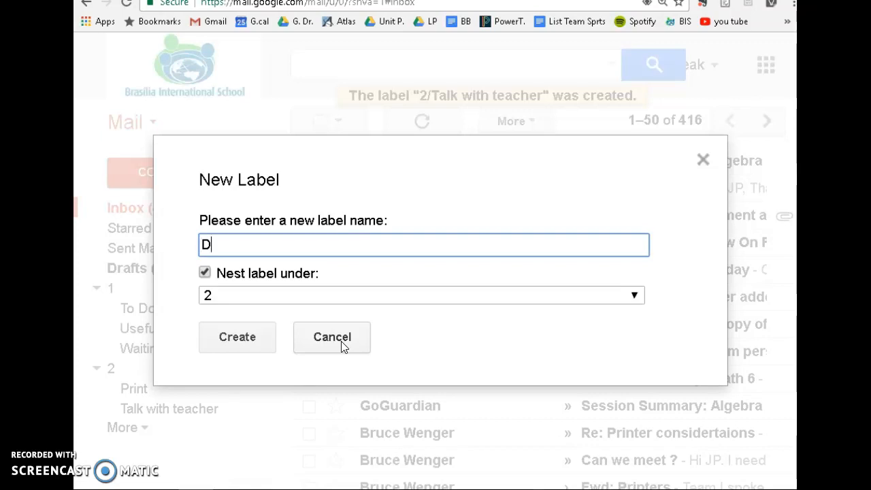
{"action": "type", "text": "e check"}
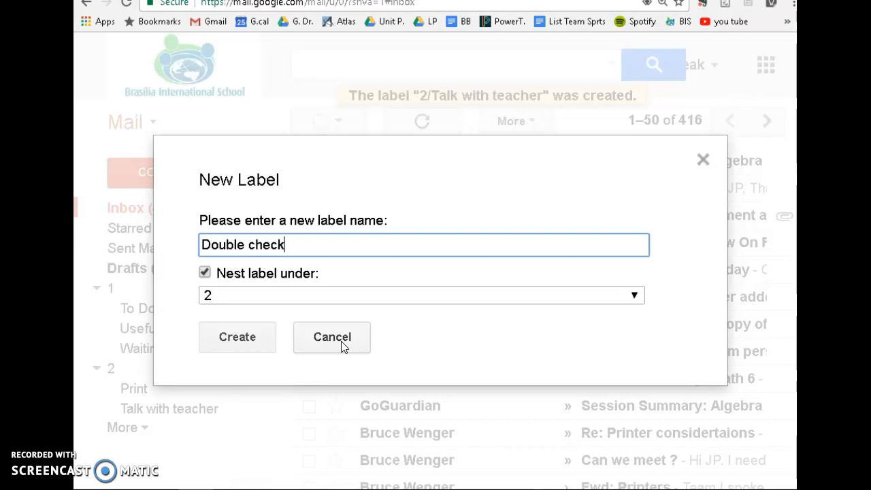
{"action": "left_click", "coordinate": [263, 336]}
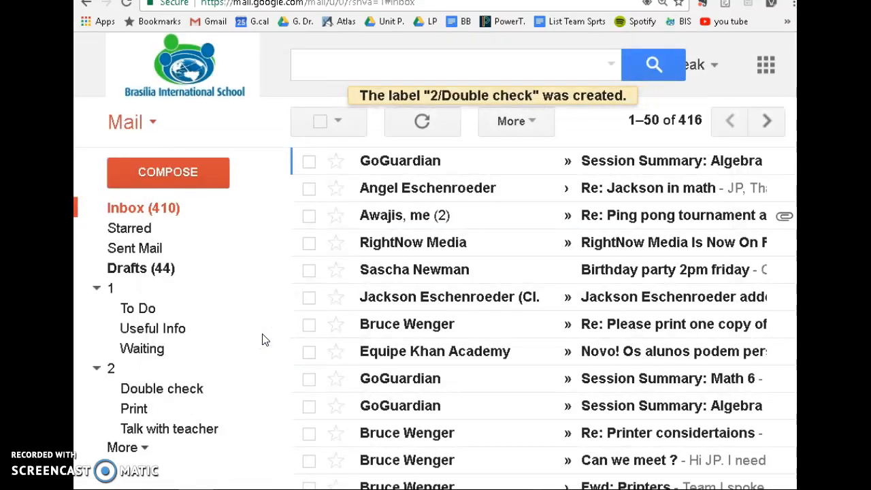
- Create a sublabel named Send text message under label 2
{"action": "left_click", "coordinate": [263, 368]}
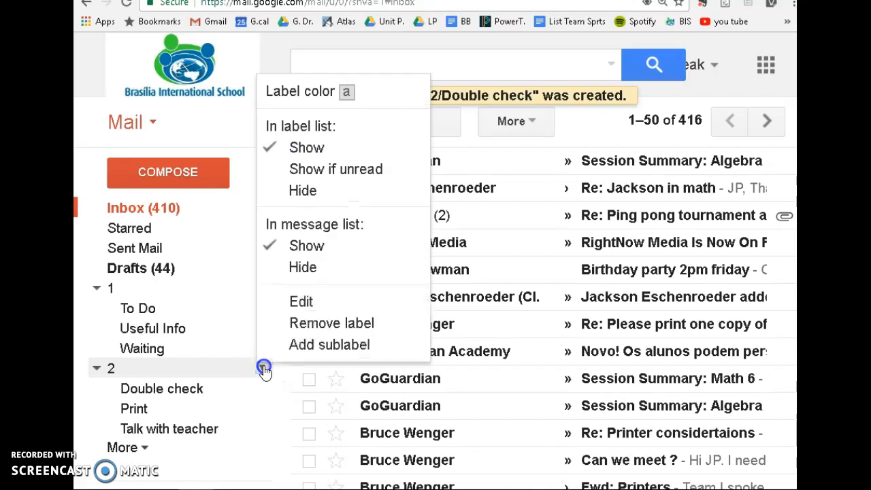
{"action": "left_click", "coordinate": [327, 347]}
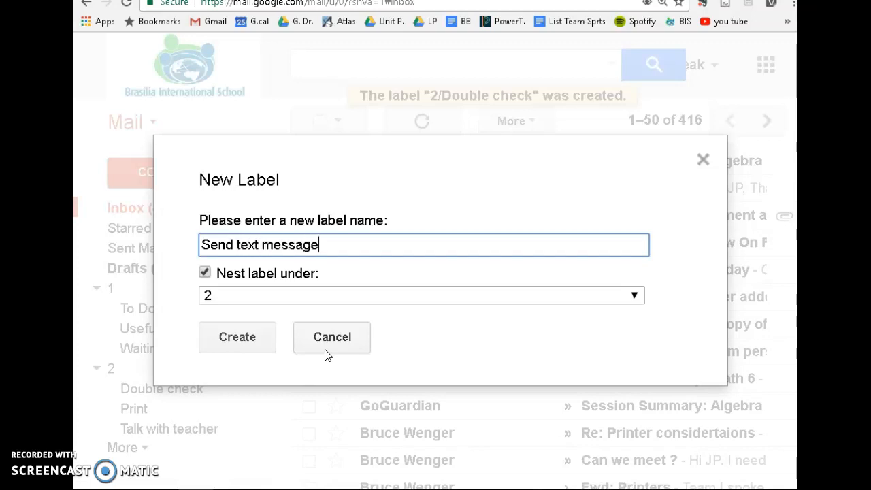
{"action": "left_click", "coordinate": [243, 339]}
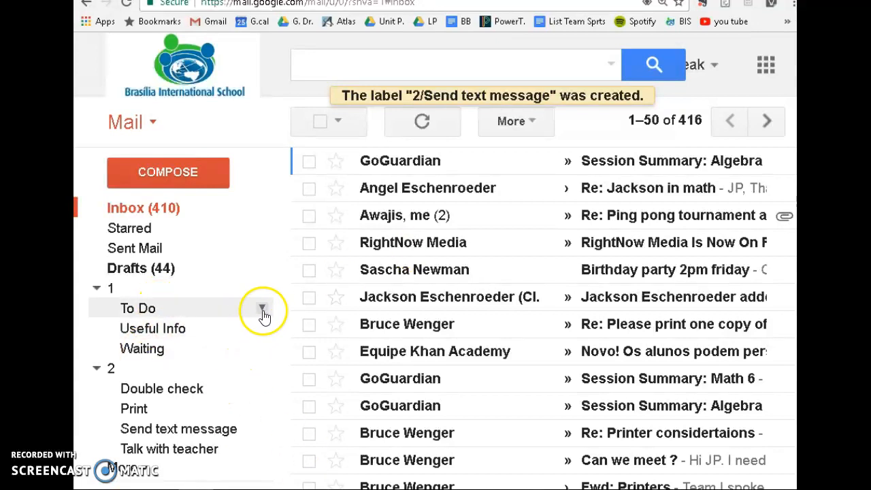
- Set the label color of the To Do sublabel under label 1 to solid orange-red
{"action": "left_click", "coordinate": [262, 308]}
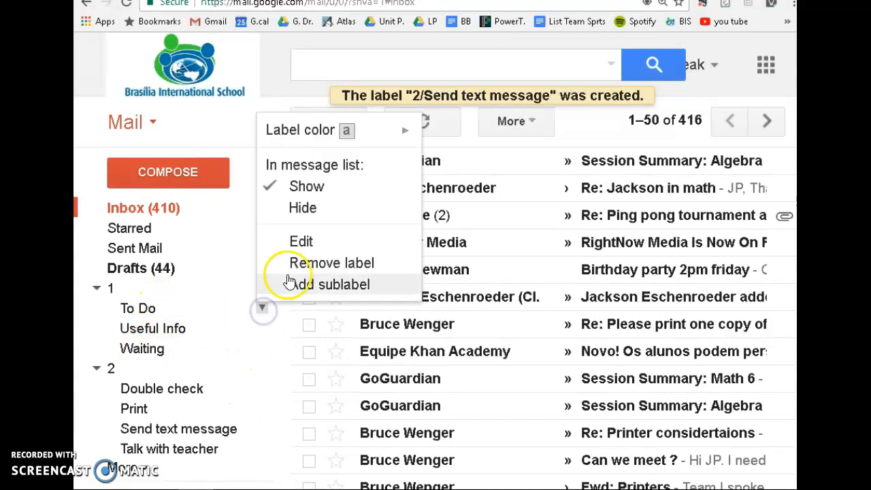
{"action": "left_click", "coordinate": [406, 130]}
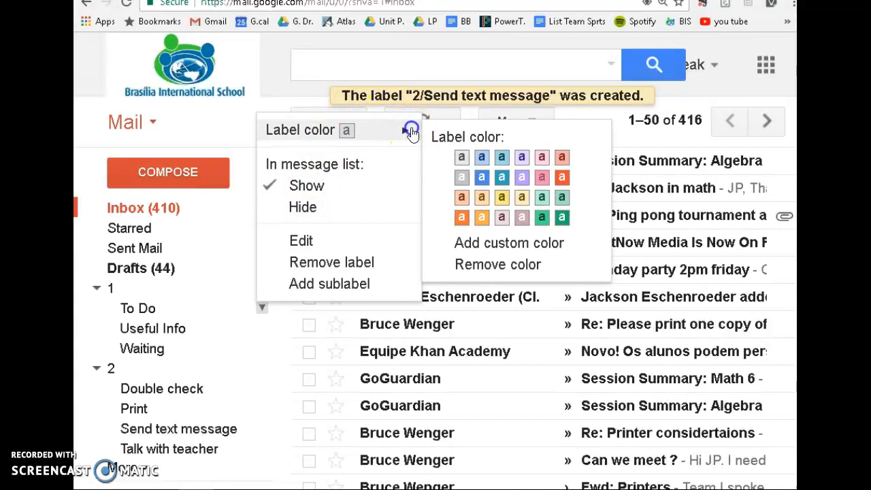
{"action": "left_click", "coordinate": [559, 178]}
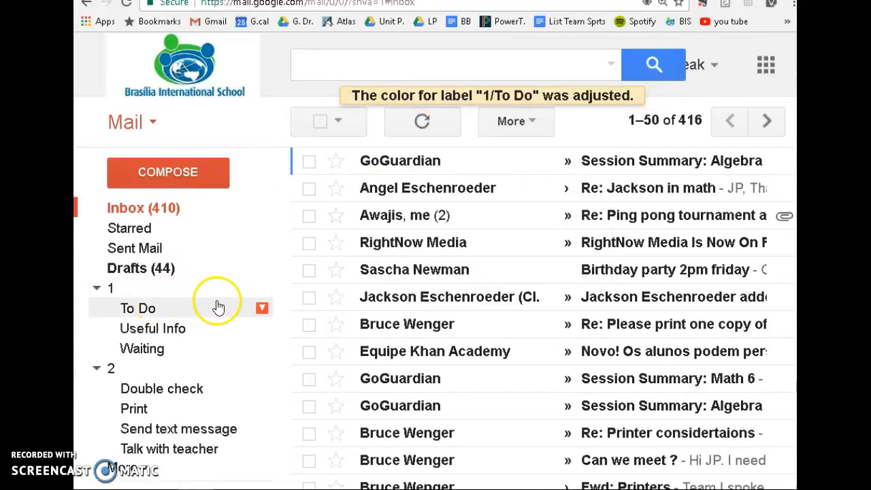
- Set the label color of the Useful Info sublabel under label 1 to the lighter solid green
{"action": "left_click", "coordinate": [261, 328]}
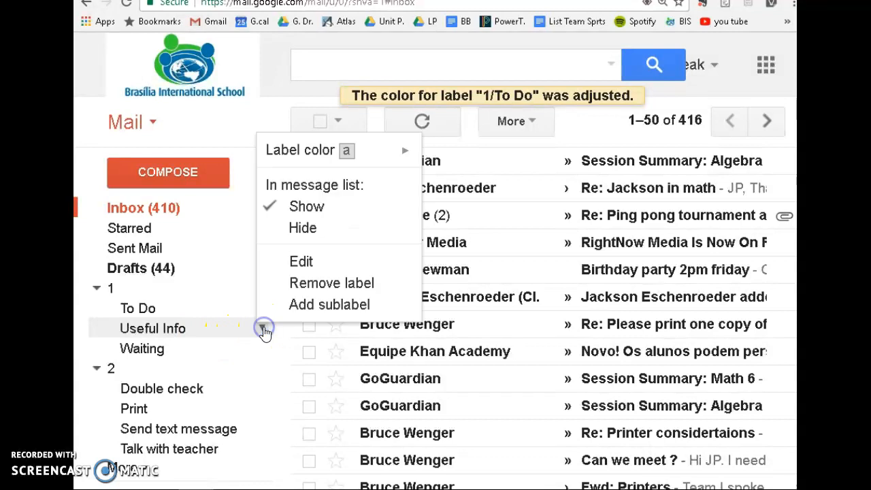
{"action": "mouse_move", "coordinate": [397, 160]}
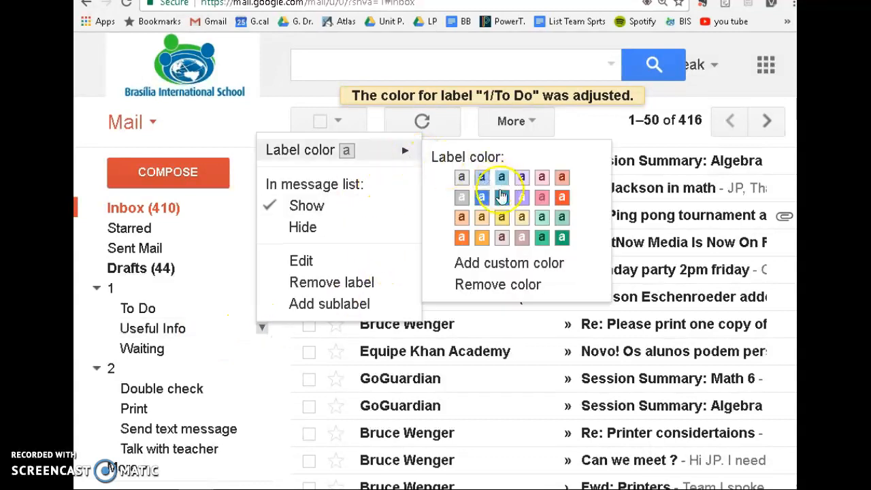
{"action": "left_click", "coordinate": [539, 236]}
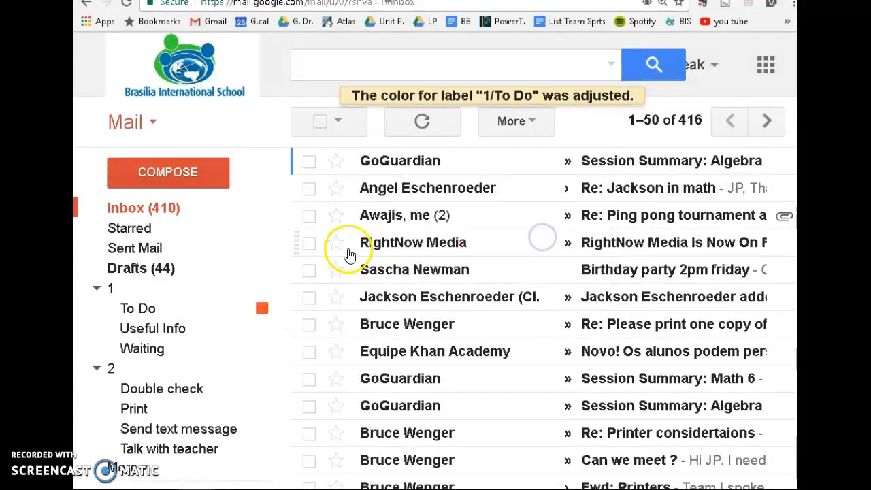
- Set the label color of the Waiting sublabel under label 1 to solid blue
{"action": "left_click", "coordinate": [261, 347]}
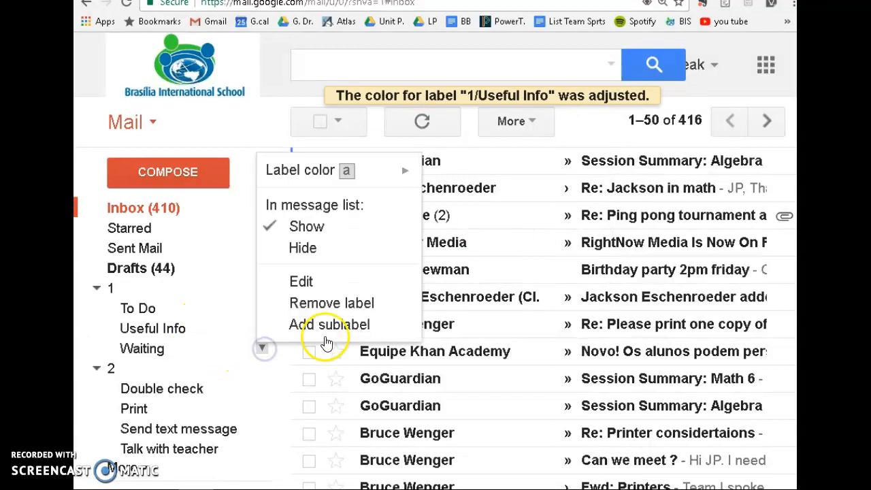
{"action": "mouse_move", "coordinate": [381, 172]}
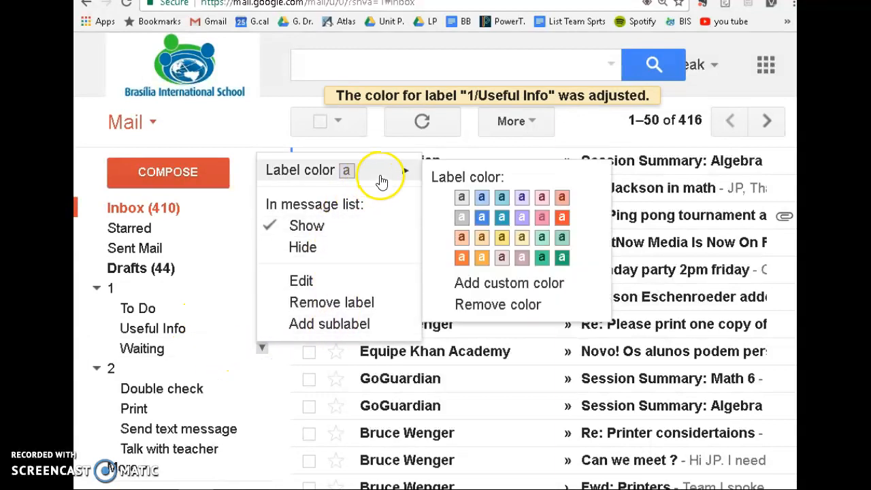
{"action": "left_click", "coordinate": [480, 217]}
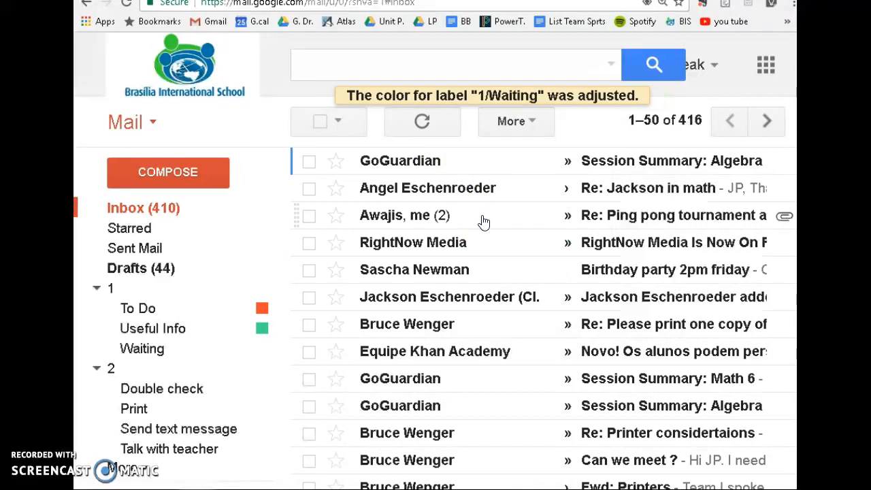
{"action": "left_click", "coordinate": [196, 238]}
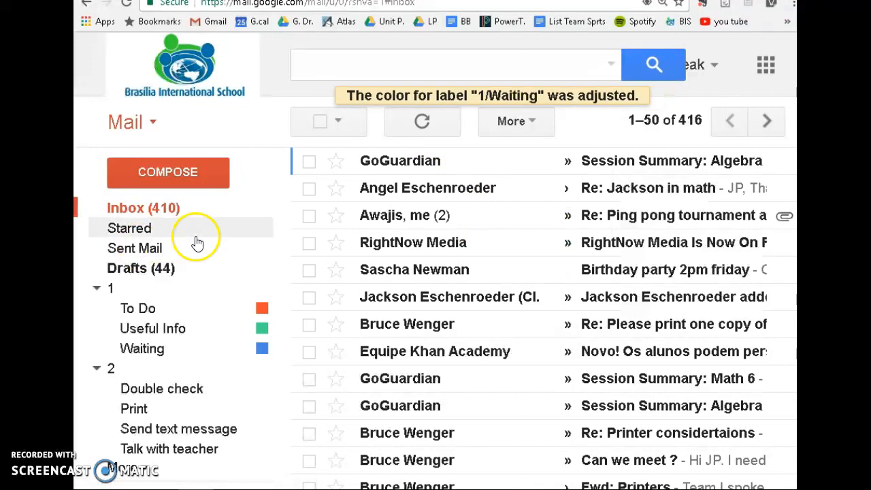
- Open the newest Session Summary: Algebra 1 email in the inbox and apply the 1/To Do label to it
{"action": "left_click", "coordinate": [631, 166]}
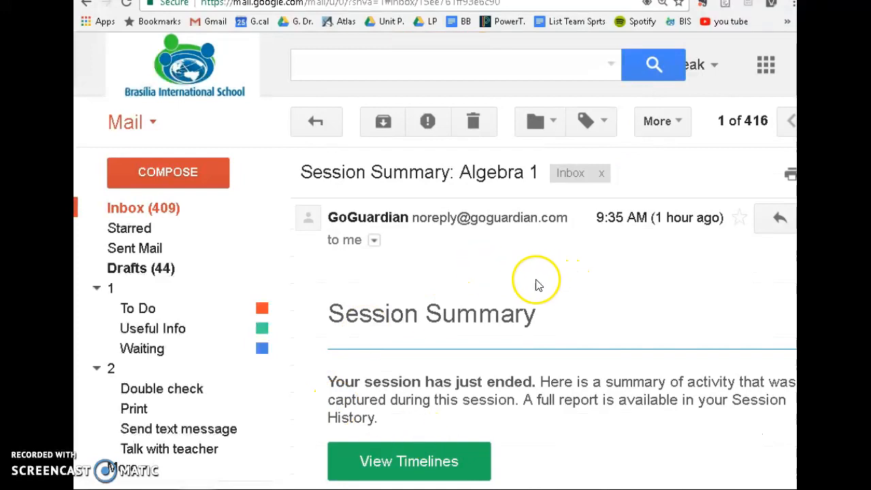
{"action": "scroll", "coordinate": [535, 285], "scroll_direction": "down", "scroll_amount": 1}
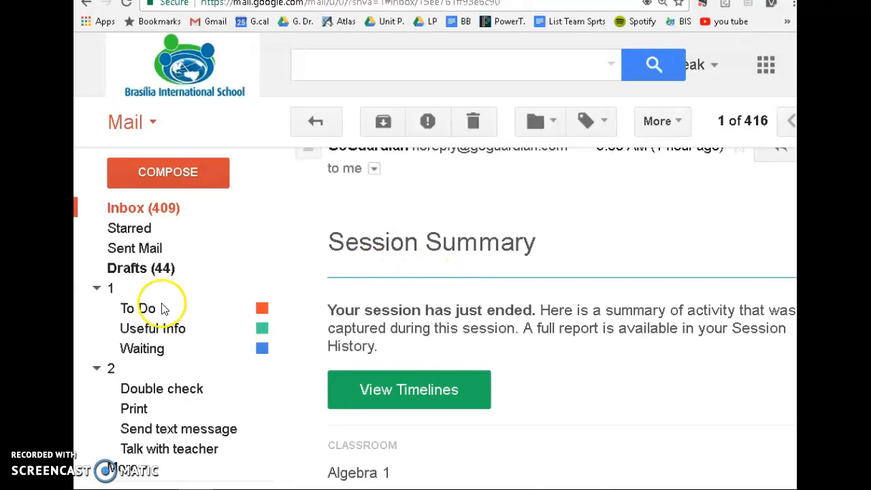
{"action": "left_click_drag", "start_coordinate": [160, 307], "coordinate": [506, 286]}
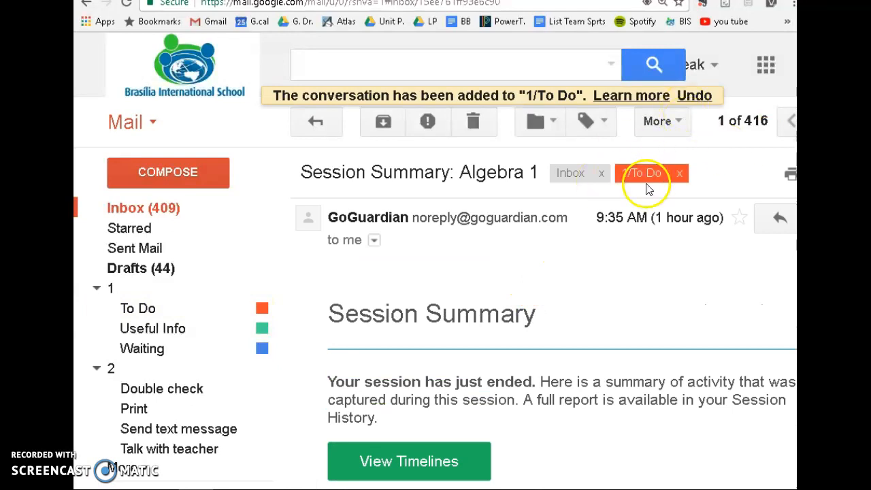
- Add the 2/Print label to the open Session Summary: Algebra 1 email and archive it
{"action": "key", "text": "ctrl+minus"}
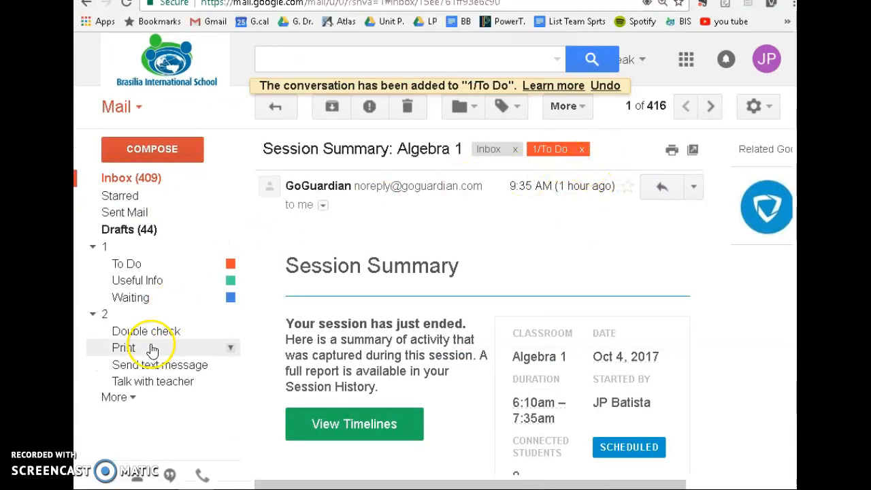
{"action": "left_click_drag", "start_coordinate": [155, 347], "coordinate": [440, 251]}
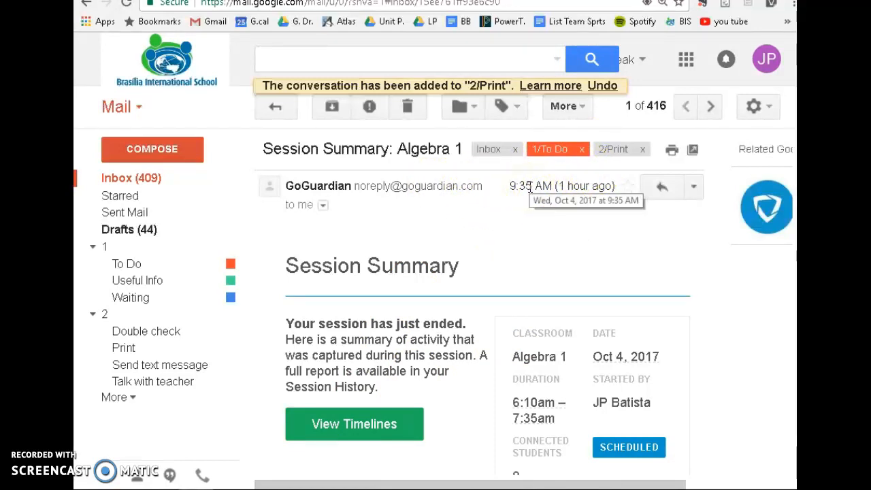
{"action": "left_click", "coordinate": [331, 116]}
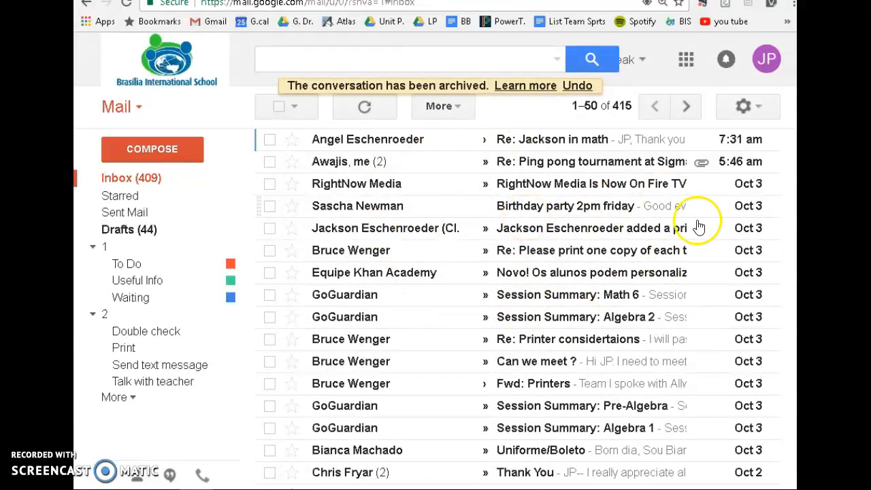
- Open the RightNow Media Is Now On Fire TV! email, label it 1/Waiting and archive it
{"action": "left_click", "coordinate": [538, 188]}
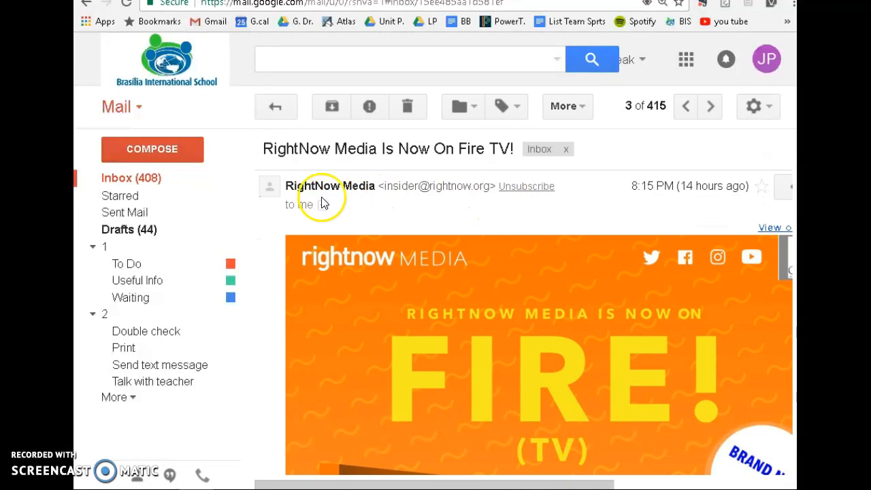
{"action": "scroll", "coordinate": [531, 262], "scroll_direction": "down", "scroll_amount": 2}
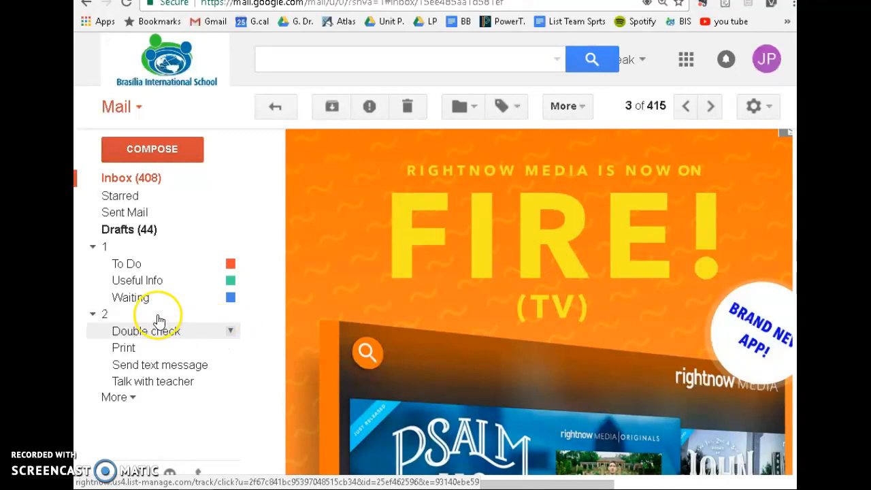
{"action": "left_click_drag", "start_coordinate": [141, 298], "coordinate": [517, 261]}
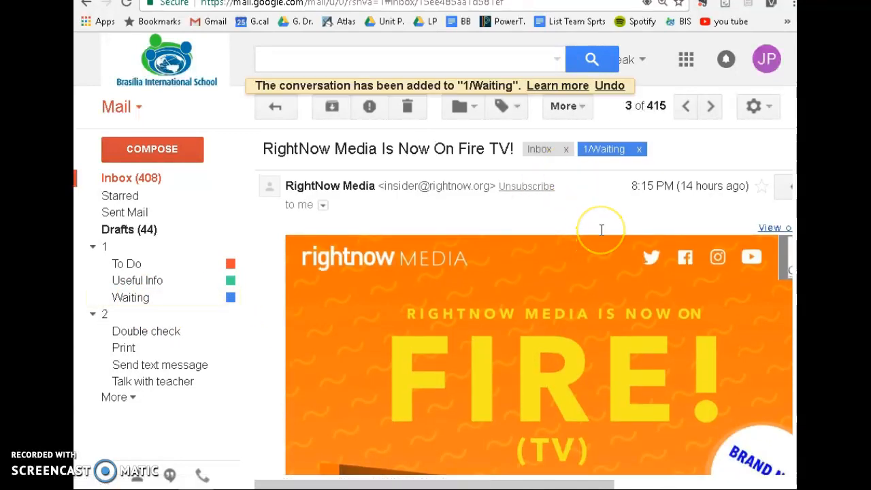
{"action": "left_click", "coordinate": [331, 110]}
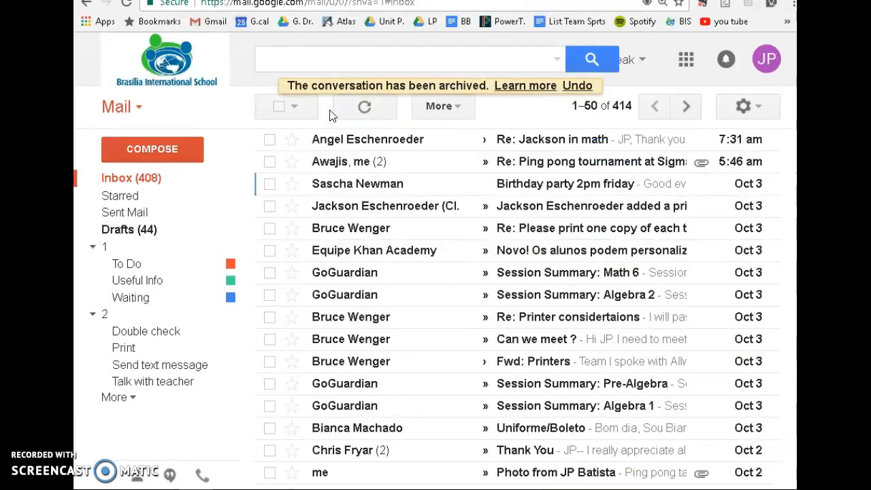
- Open the Session Summary: Math 6 email, label it 1/Useful Info and archive it
{"action": "left_click", "coordinate": [511, 275]}
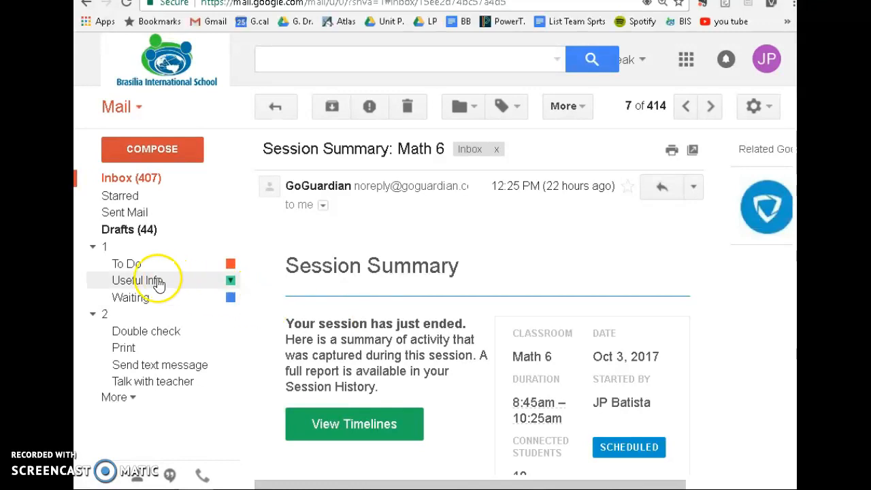
{"action": "left_click_drag", "start_coordinate": [159, 279], "coordinate": [453, 236]}
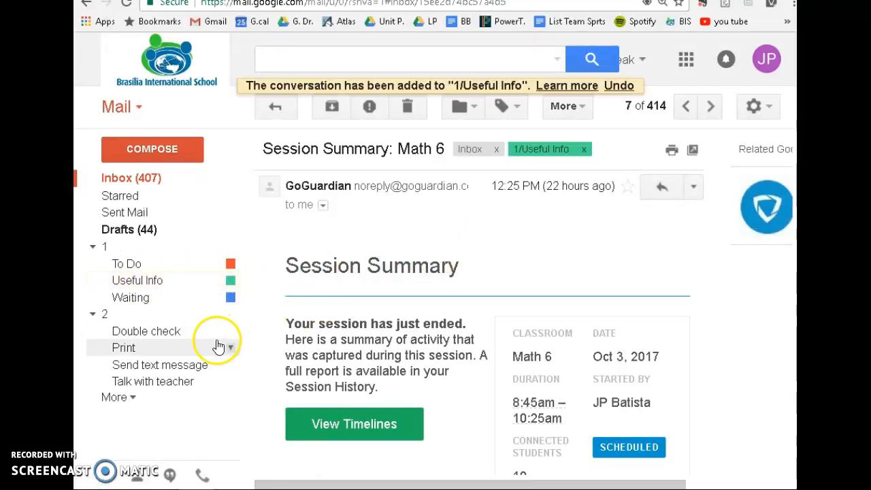
{"action": "left_click", "coordinate": [332, 109]}
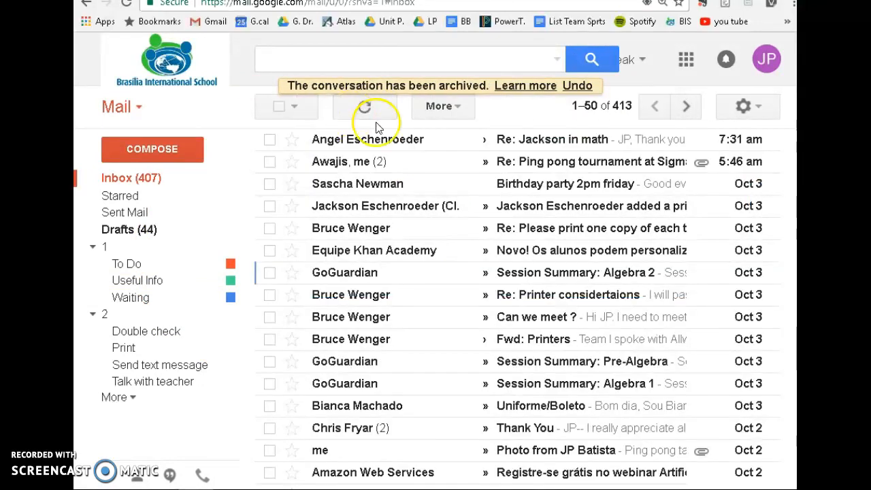
- Label the Re: Printer considertaions email with 2/Double check, 1/To Do and 2/Talk with teacher, and archive it
{"action": "left_click", "coordinate": [543, 296]}
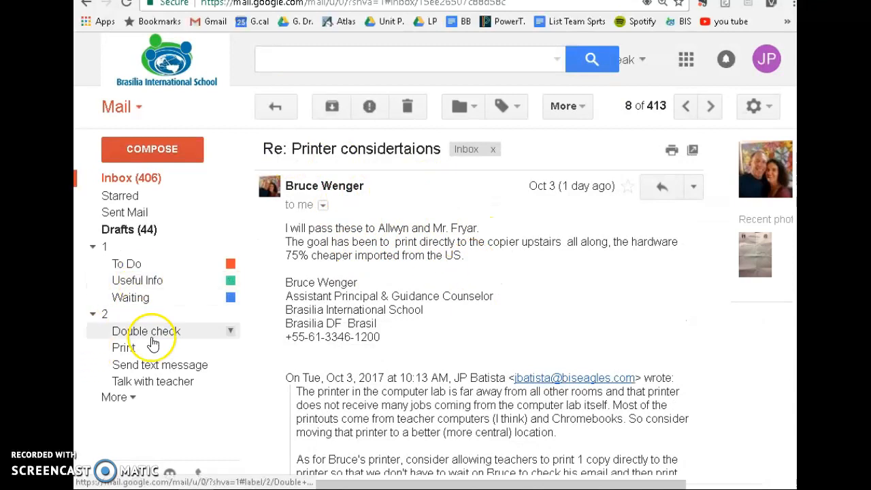
{"action": "left_click_drag", "start_coordinate": [156, 332], "coordinate": [496, 278]}
{"action": "left_click_drag", "start_coordinate": [200, 265], "coordinate": [439, 246]}
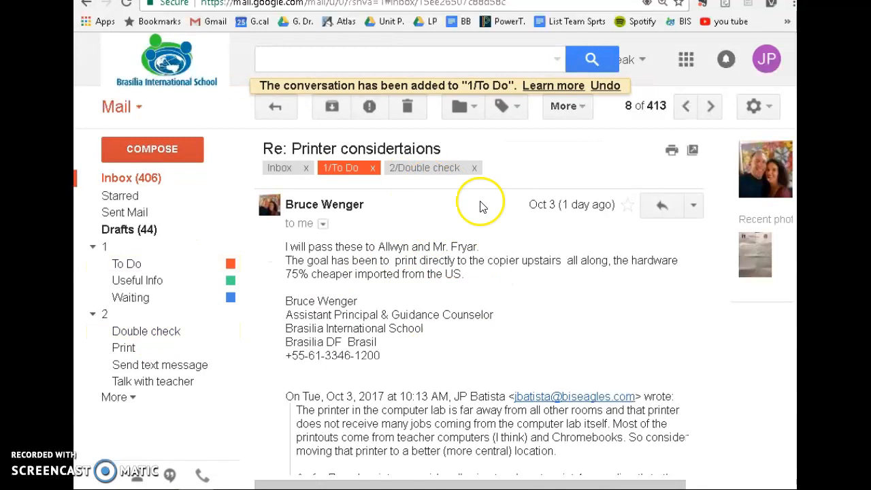
{"action": "left_click_drag", "start_coordinate": [160, 381], "coordinate": [456, 250]}
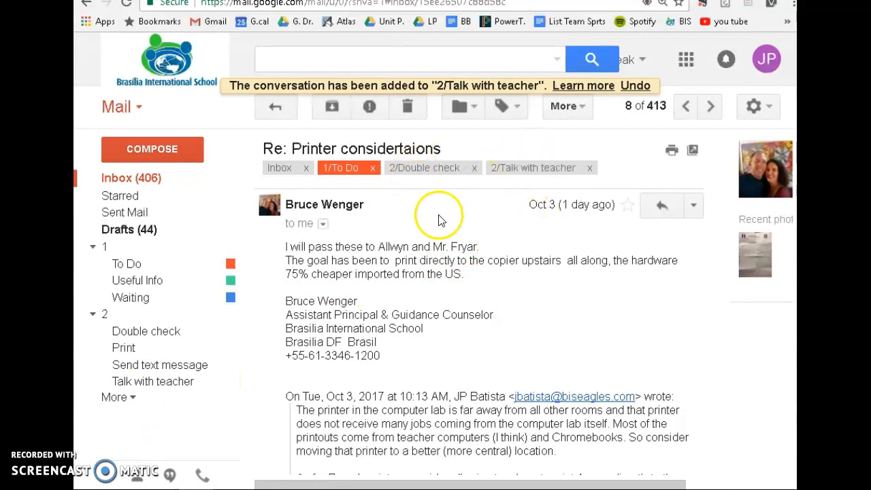
{"action": "left_click", "coordinate": [331, 109]}
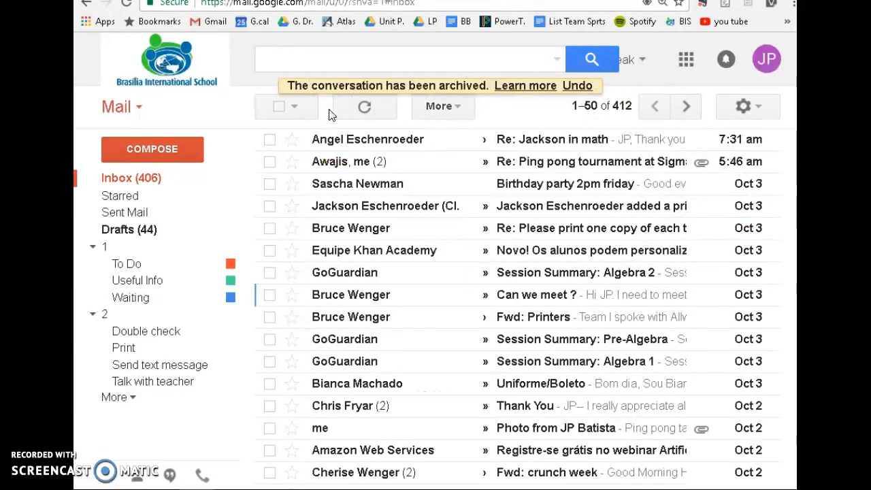
- Select all conversations in the inbox, including those beyond the current page, and archive them in bulk
{"action": "left_click", "coordinate": [279, 107]}
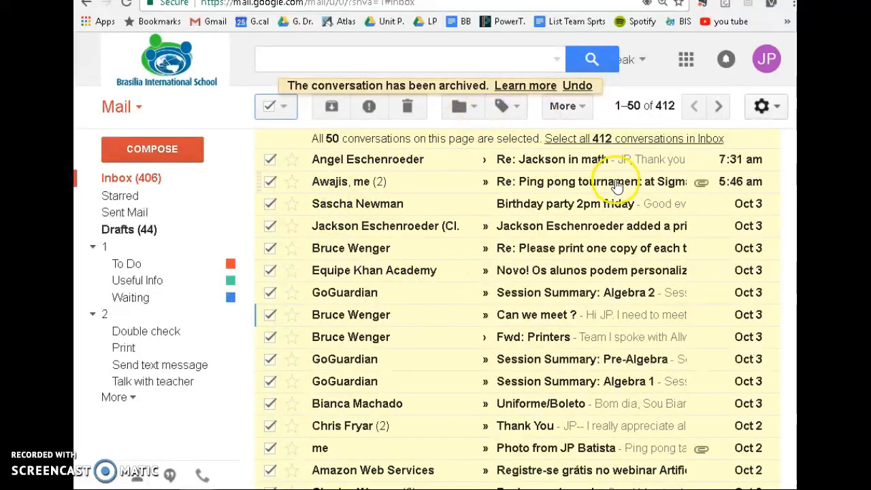
{"action": "left_click", "coordinate": [619, 140]}
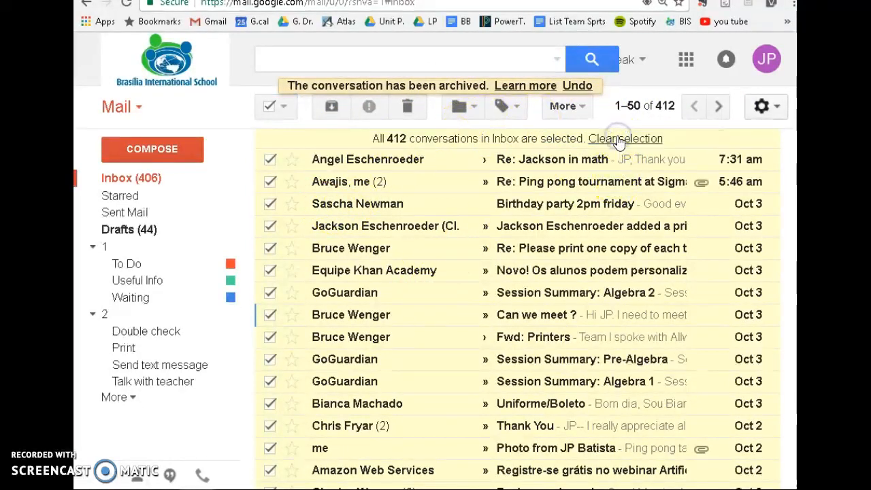
{"action": "left_click", "coordinate": [331, 109]}
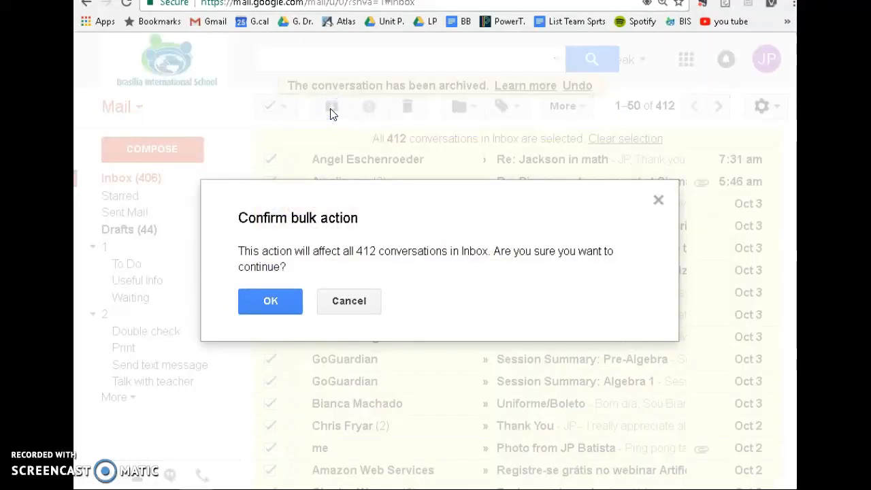
{"action": "left_click", "coordinate": [270, 301]}
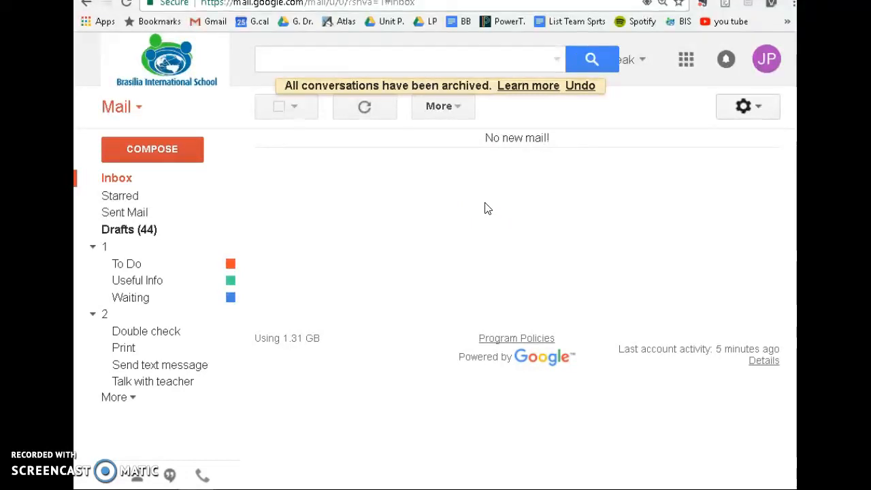
- Open the To Do sublabel under label 1 to view the emails filed there
{"action": "left_click", "coordinate": [243, 265]}
{"action": "left_click", "coordinate": [141, 266]}
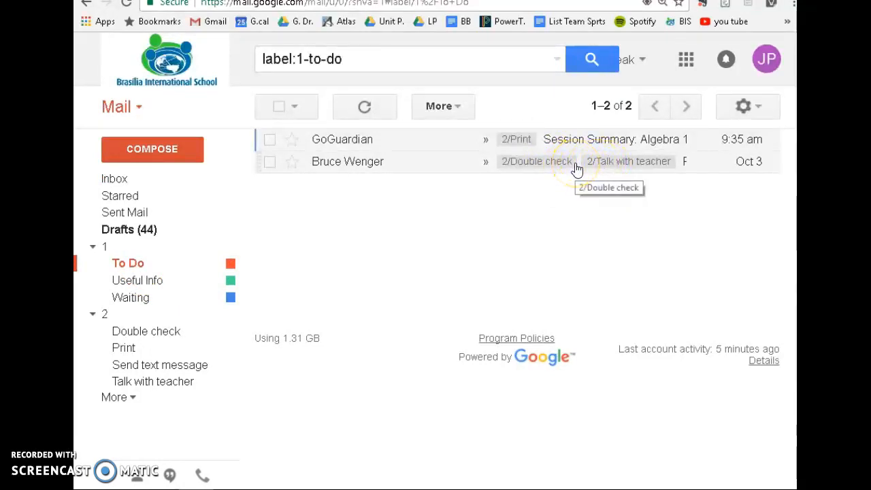
- Open the Waiting sublabel under label 1 and remove that label from the RightNow Media email
{"action": "left_click", "coordinate": [135, 302]}
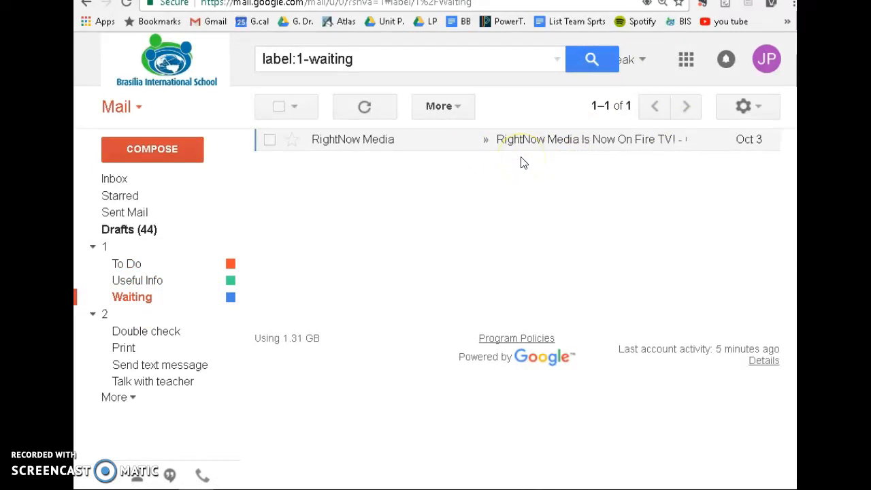
{"action": "left_click", "coordinate": [269, 139]}
{"action": "left_click", "coordinate": [357, 106]}
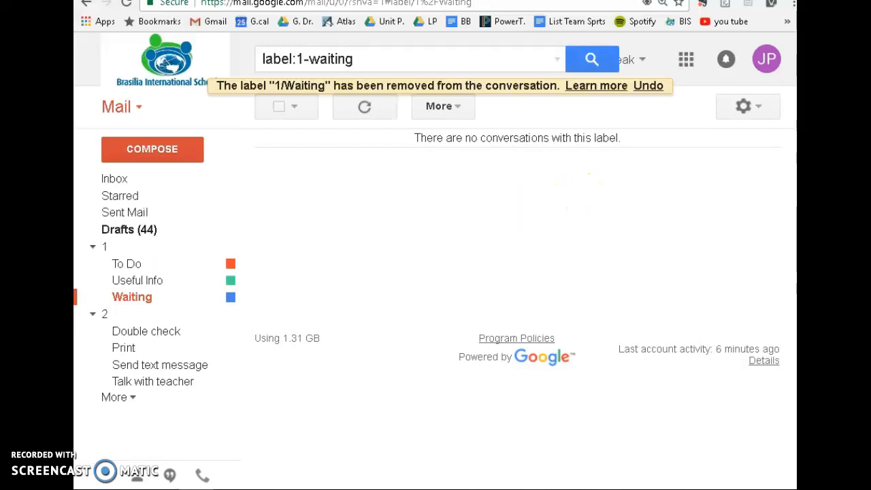
- Open the Useful Info sublabel under label 1 and read the Session Summary: Math 6 email
{"action": "left_click", "coordinate": [152, 291]}
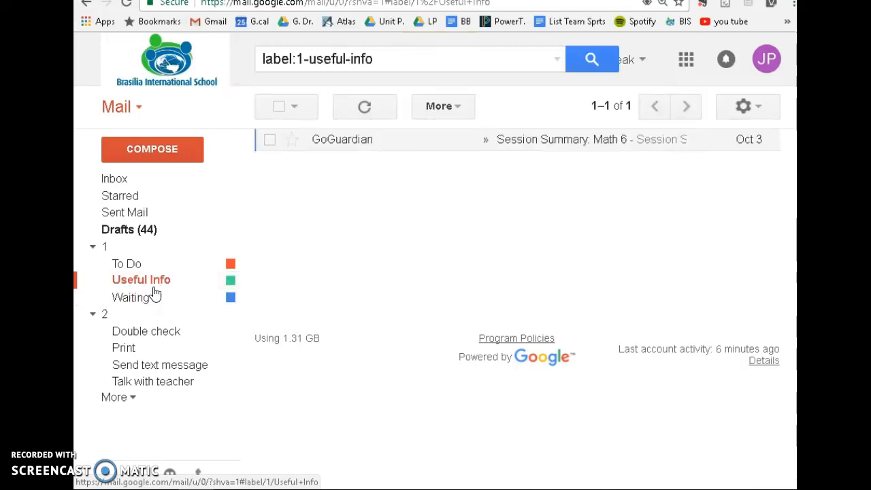
{"action": "left_click", "coordinate": [561, 146]}
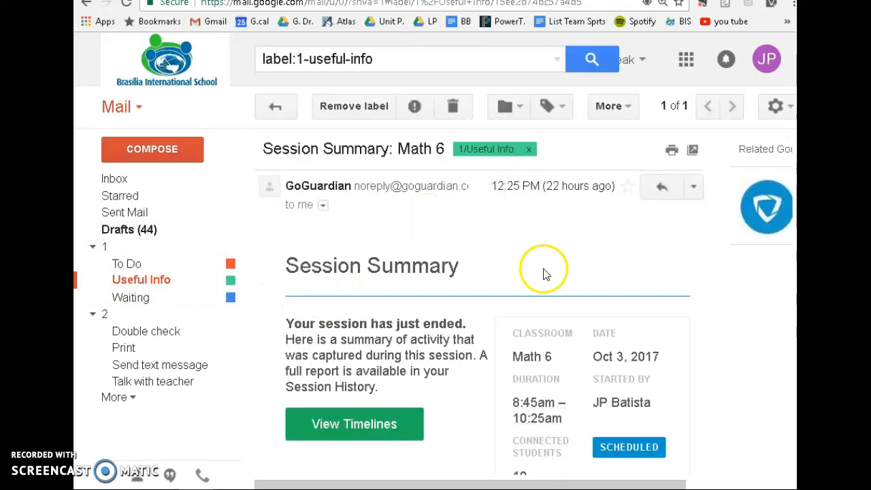
- Remove the 1/To Do label from the Session Summary: Algebra 1 email in To Do, and undo the removal
{"action": "left_click", "coordinate": [190, 263]}
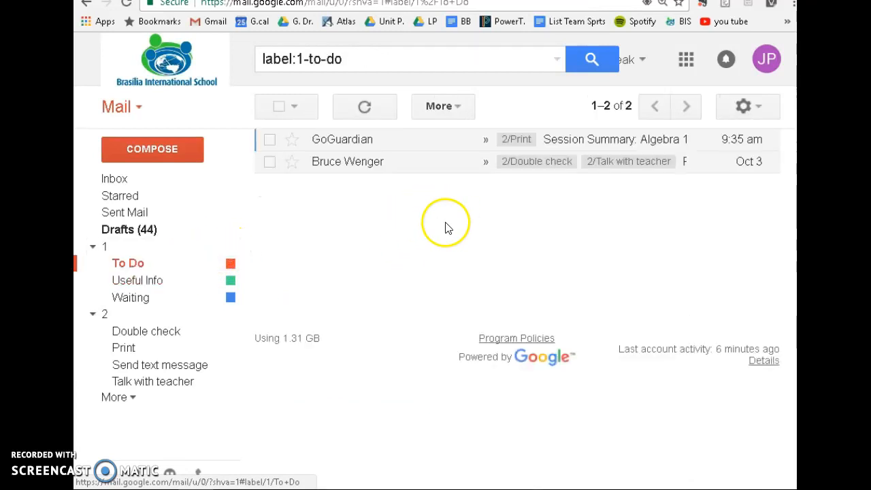
{"action": "left_click", "coordinate": [568, 141]}
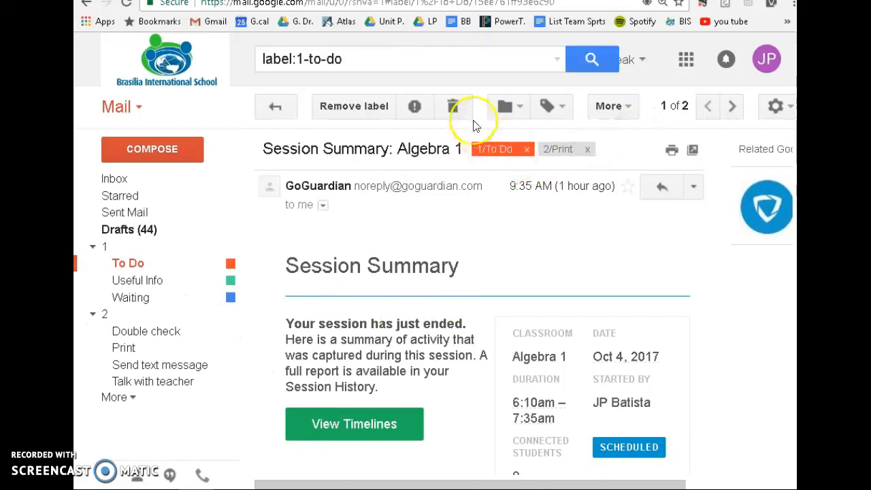
{"action": "left_click", "coordinate": [527, 149]}
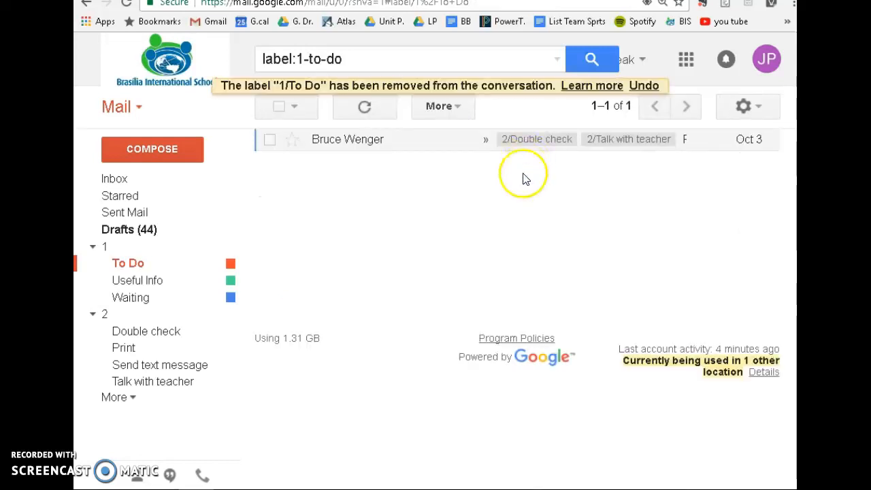
{"action": "left_click", "coordinate": [650, 87]}
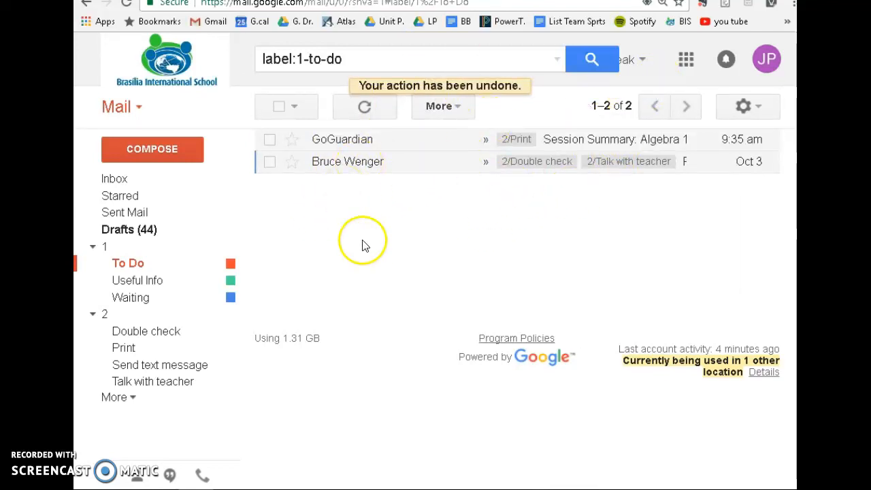
- Open the Session Summary: Algebra 1 email and create a sublabel named Turn it in under label 2
{"action": "left_click", "coordinate": [390, 148]}
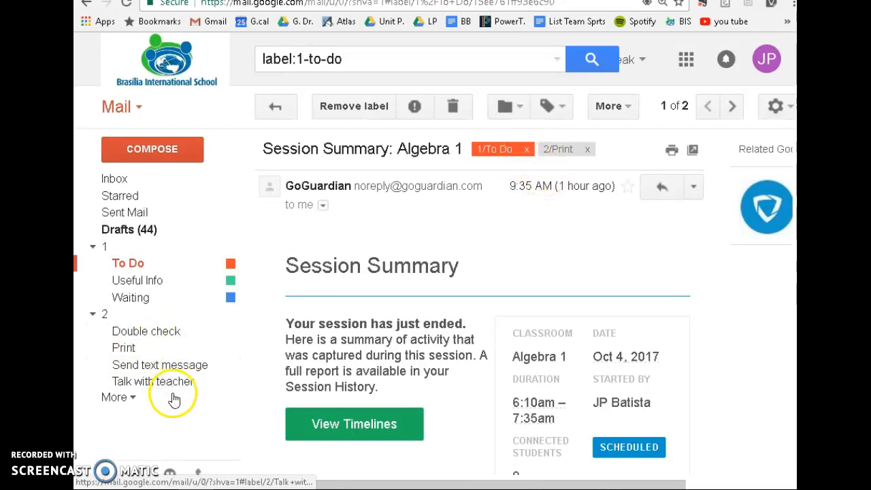
{"action": "left_click", "coordinate": [231, 314]}
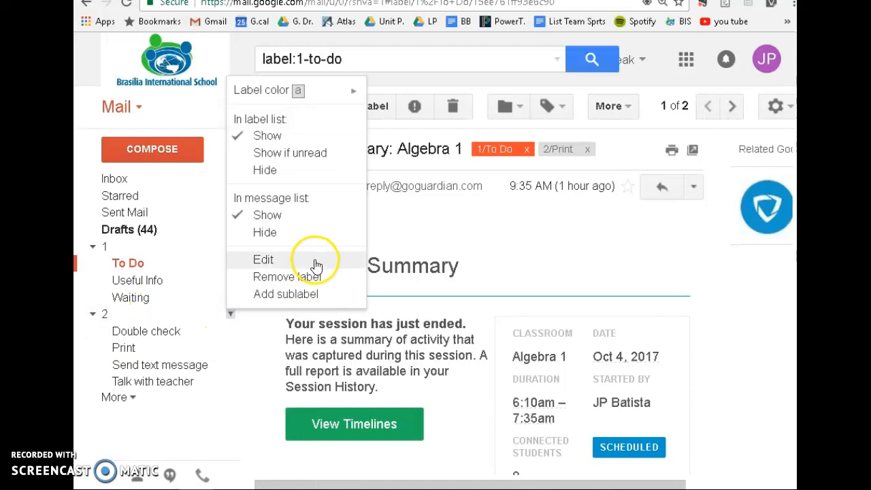
{"action": "left_click", "coordinate": [310, 294]}
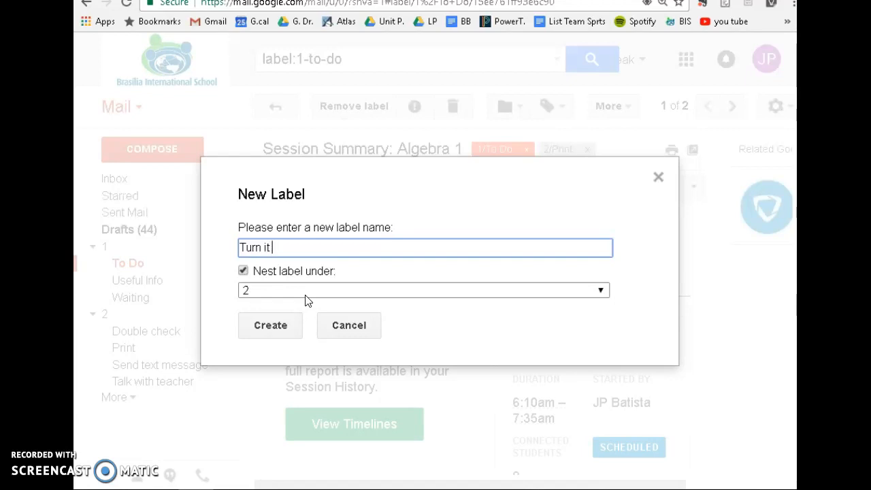
{"action": "left_click", "coordinate": [299, 325]}
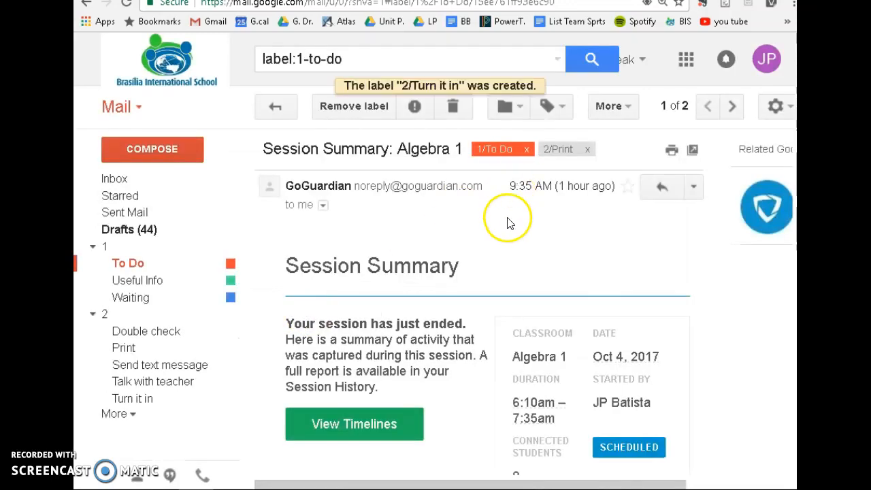
- Replace the 2/Print label on the Session Summary: Algebra 1 email with 2/Turn it in, and return to the To Do list
{"action": "left_click", "coordinate": [588, 150]}
{"action": "left_click_drag", "start_coordinate": [147, 401], "coordinate": [435, 268]}
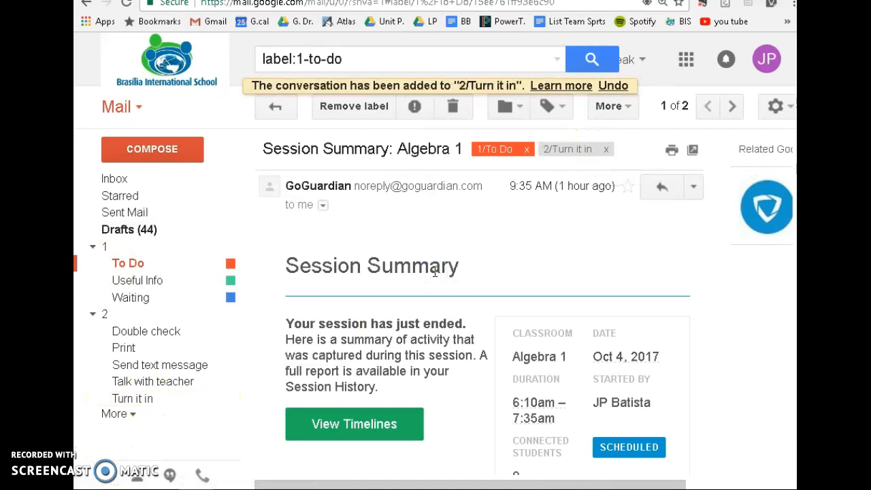
{"action": "left_click", "coordinate": [279, 107]}
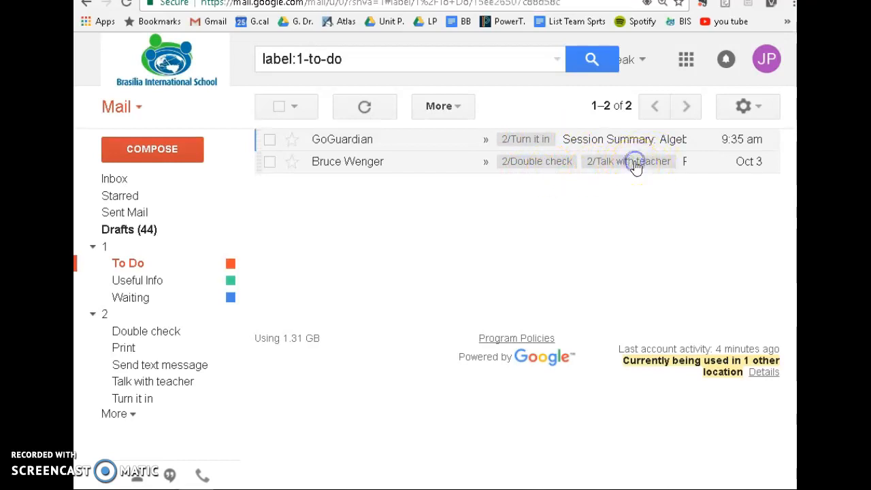
- Remove the 2/Talk with teacher label from the Re: Printer considertaions email, and undo the removal
{"action": "left_click", "coordinate": [634, 166]}
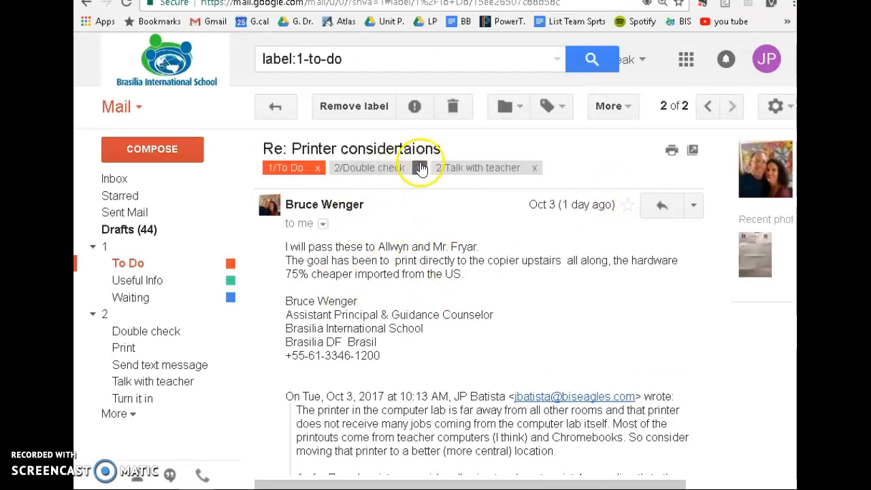
{"action": "left_click", "coordinate": [535, 168]}
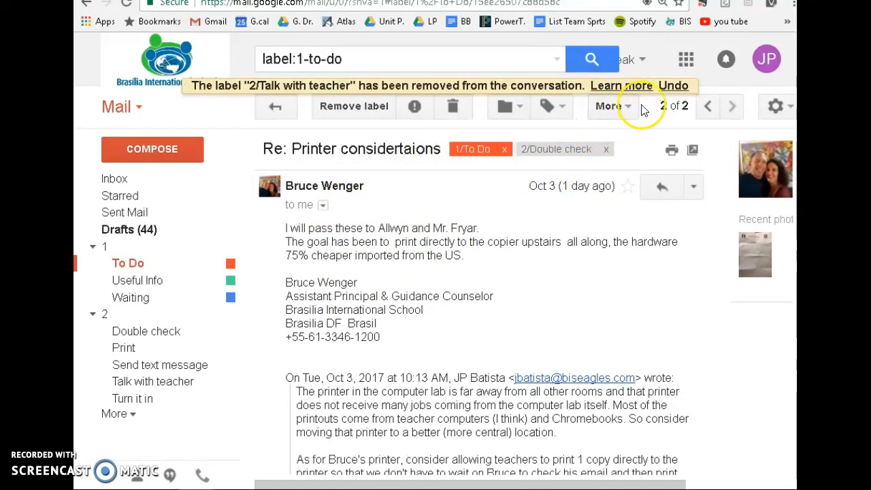
{"action": "left_click", "coordinate": [670, 86]}
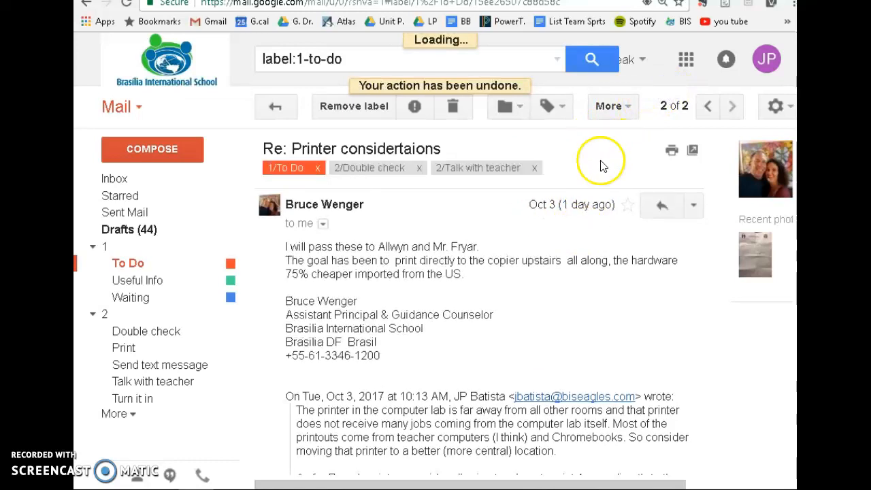
- Review the emails filed under Print, Turn it in, Double check and Talk with teacher, and open parent label 2
{"action": "left_click", "coordinate": [142, 354]}
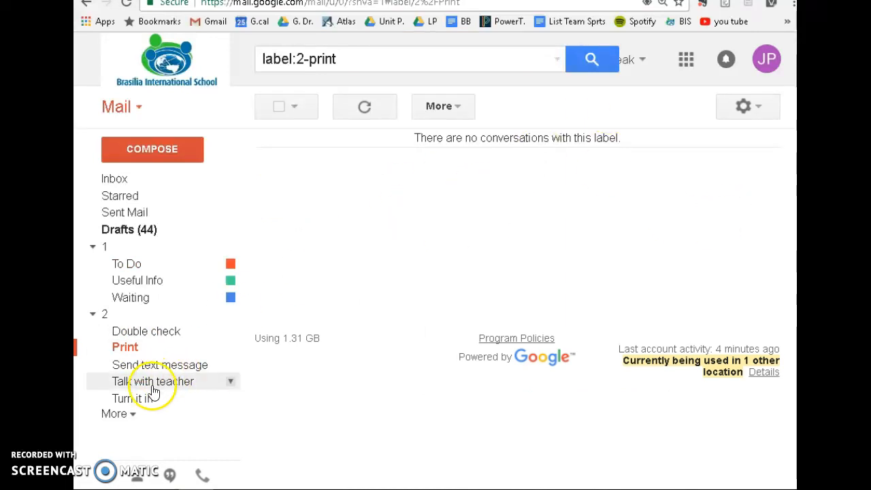
{"action": "left_click", "coordinate": [148, 407]}
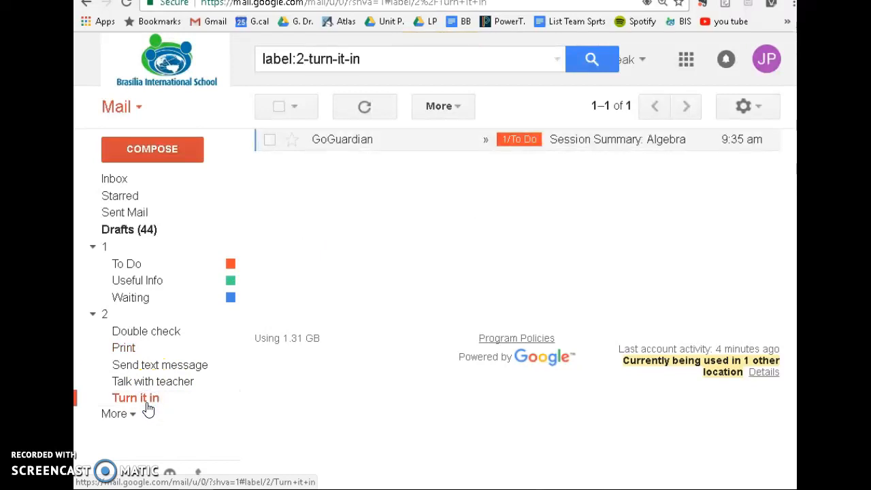
{"action": "left_click", "coordinate": [155, 334]}
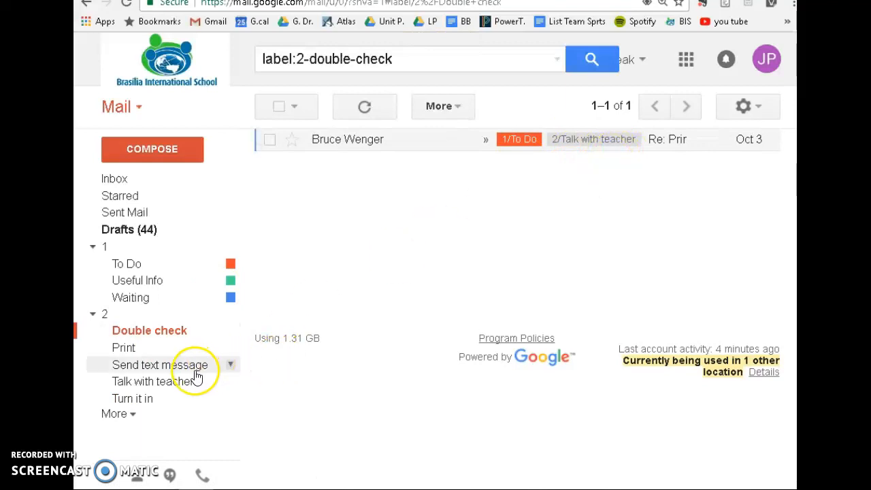
{"action": "left_click", "coordinate": [181, 386]}
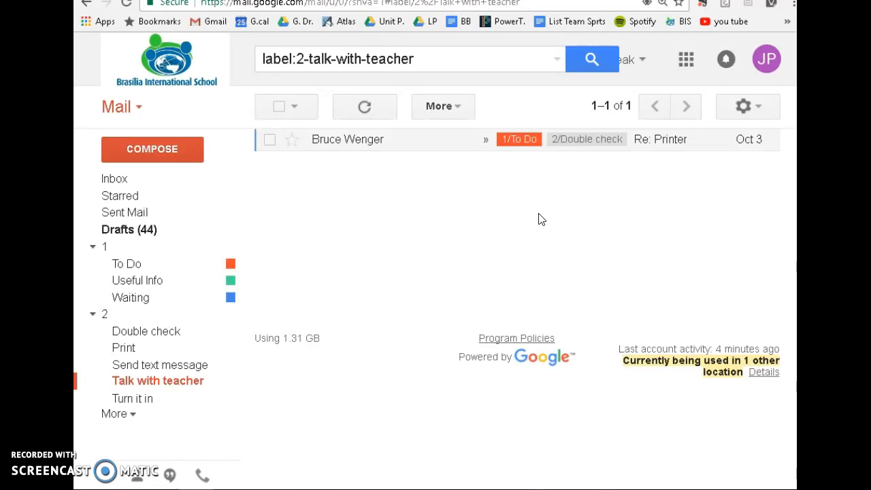
{"action": "left_click", "coordinate": [147, 317]}
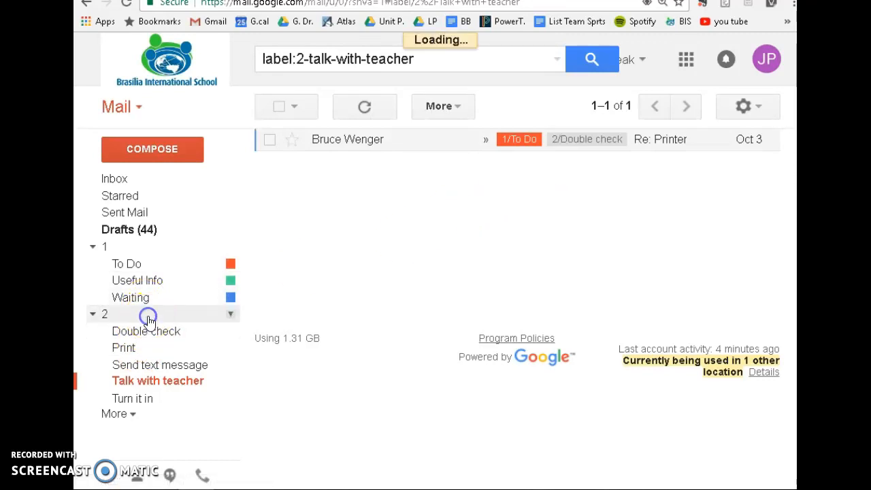